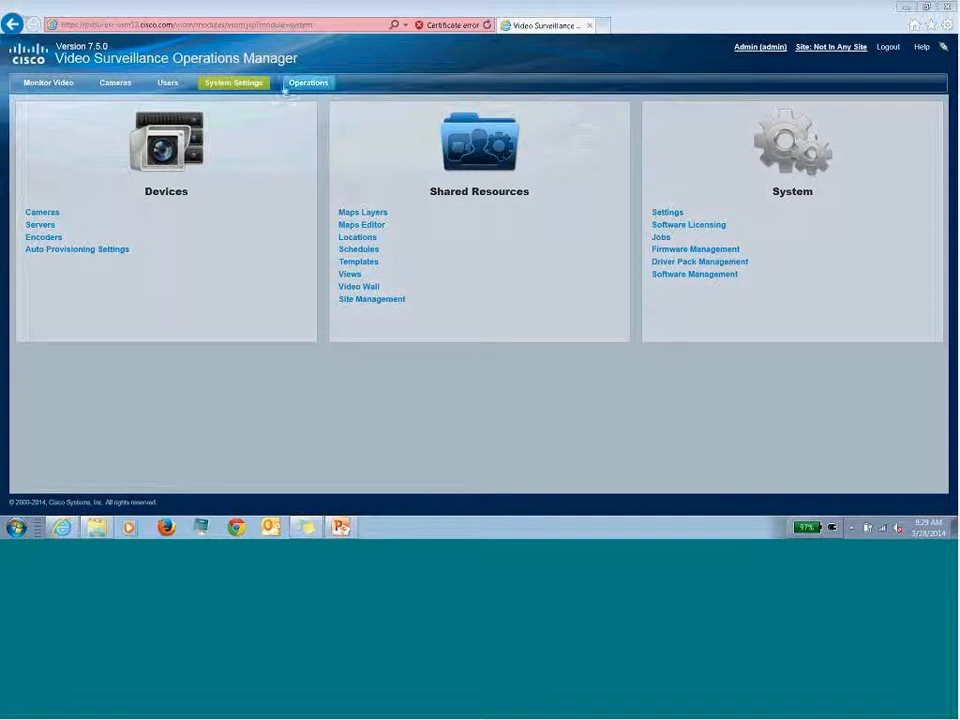
pyautogui.click(237, 87)
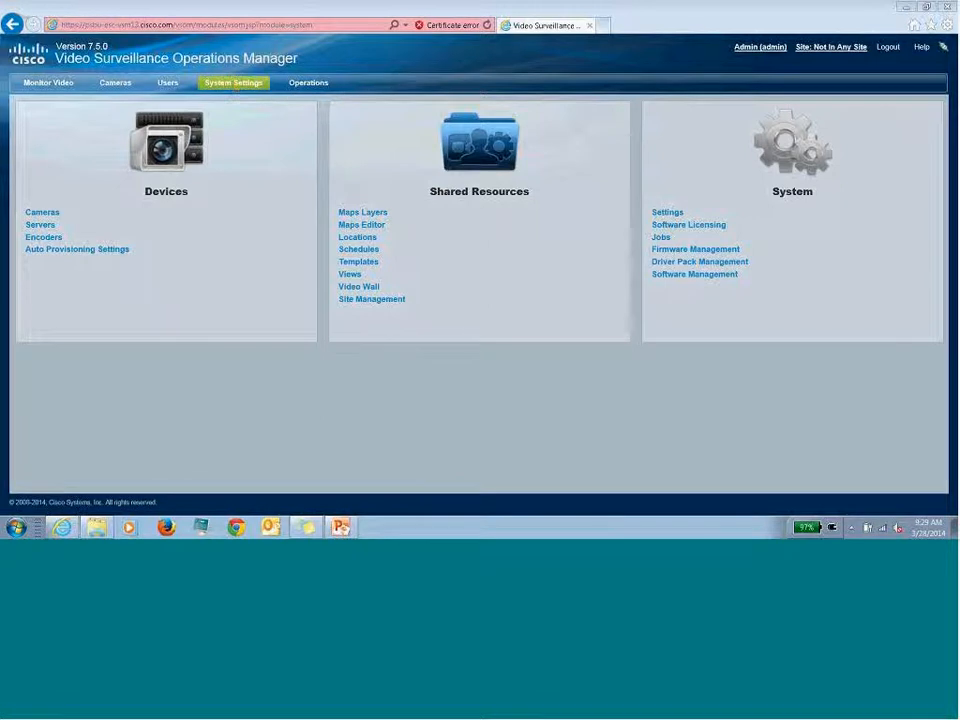
pyautogui.click(487, 25)
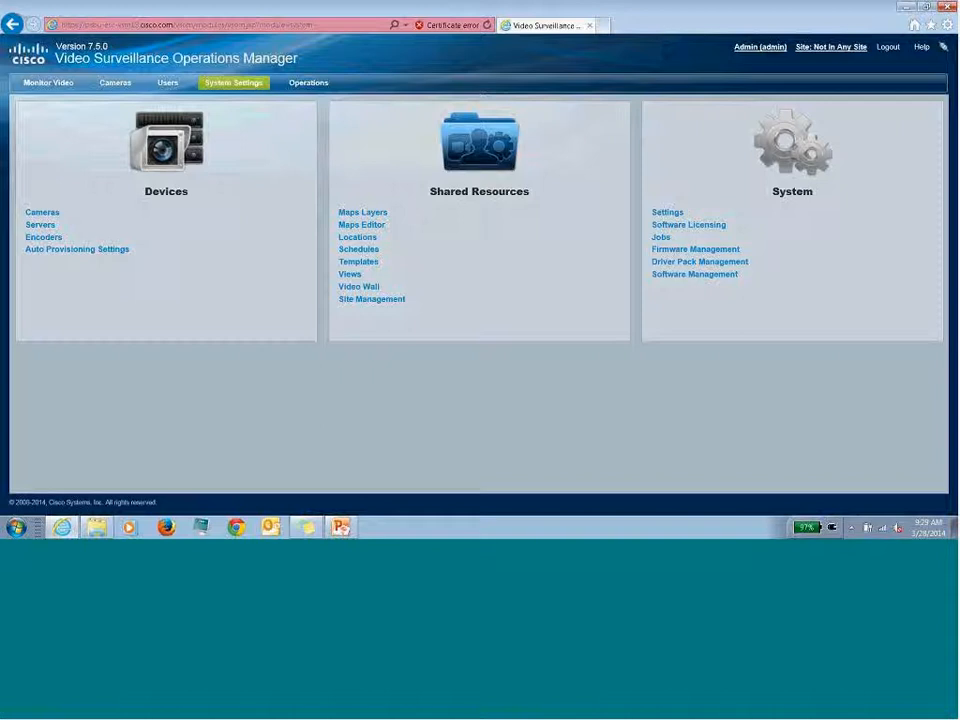
pyautogui.click(57, 83)
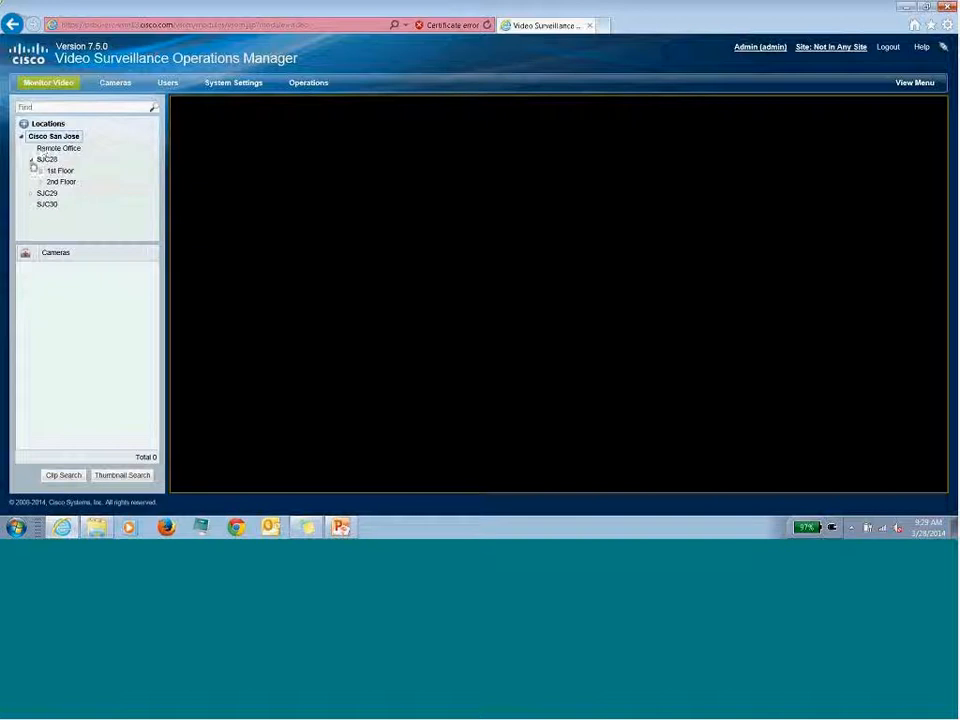
pyautogui.click(31, 160)
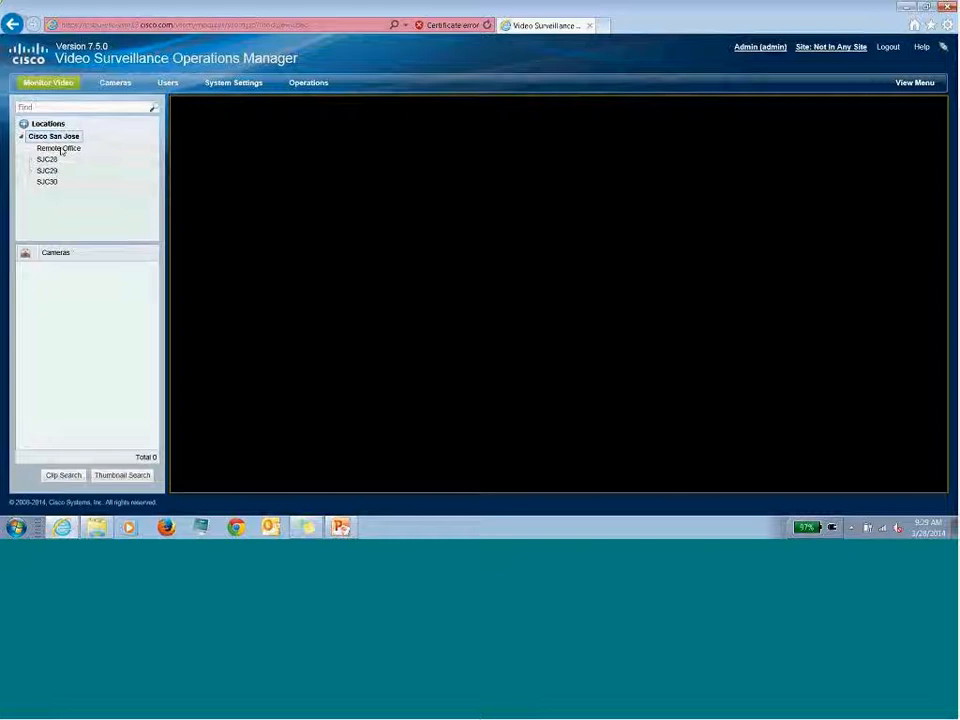
pyautogui.click(60, 149)
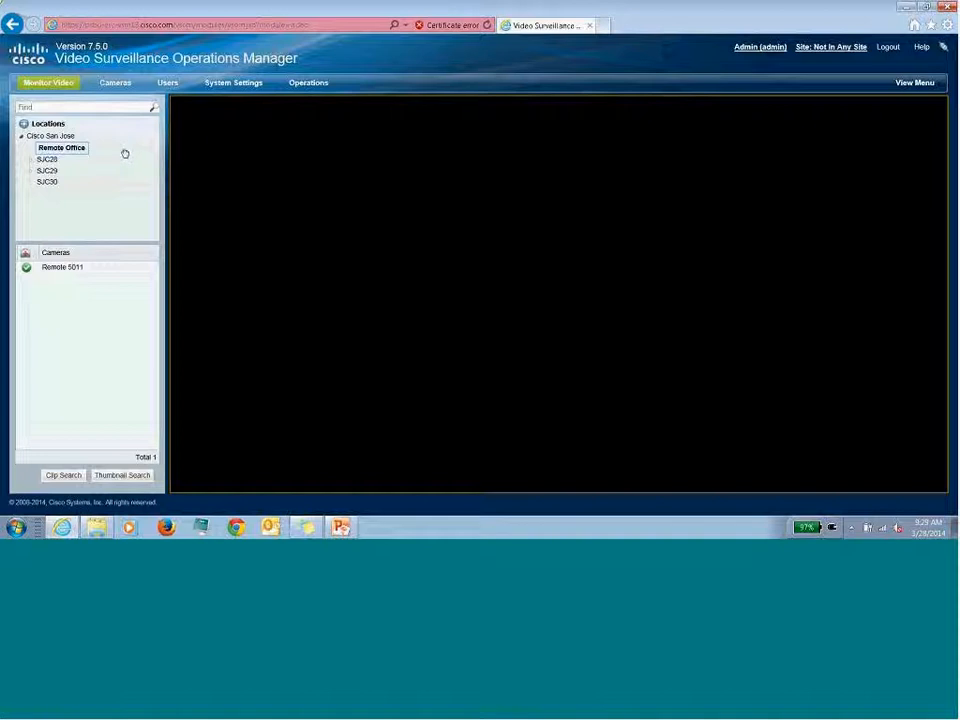
pyautogui.click(245, 85)
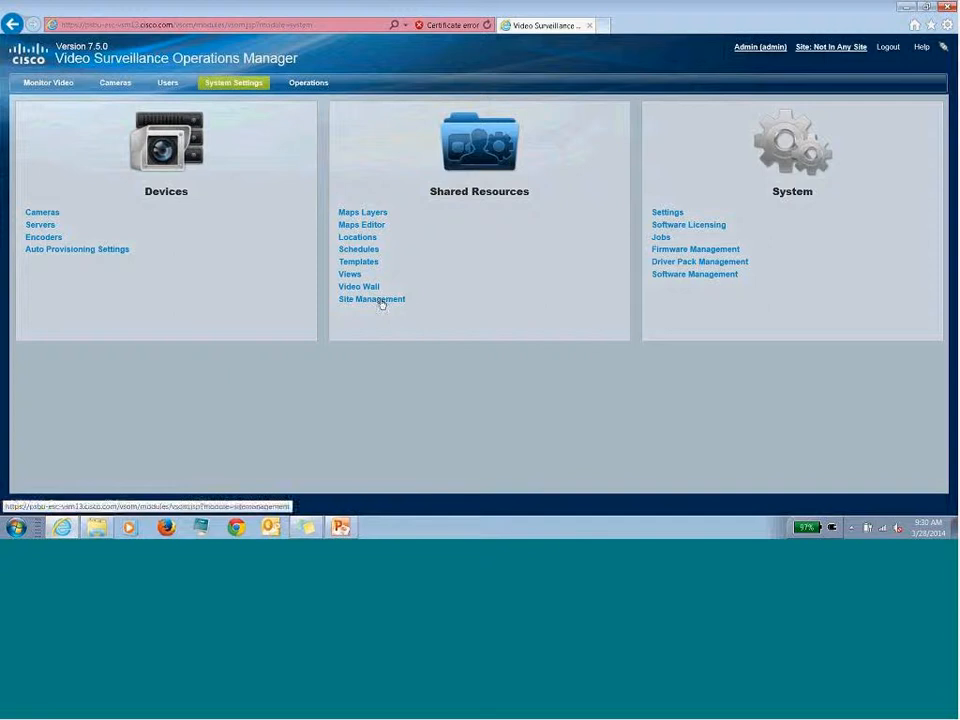
# - Go to Site Management and select the existing My remote office site entry
pyautogui.click(380, 300)
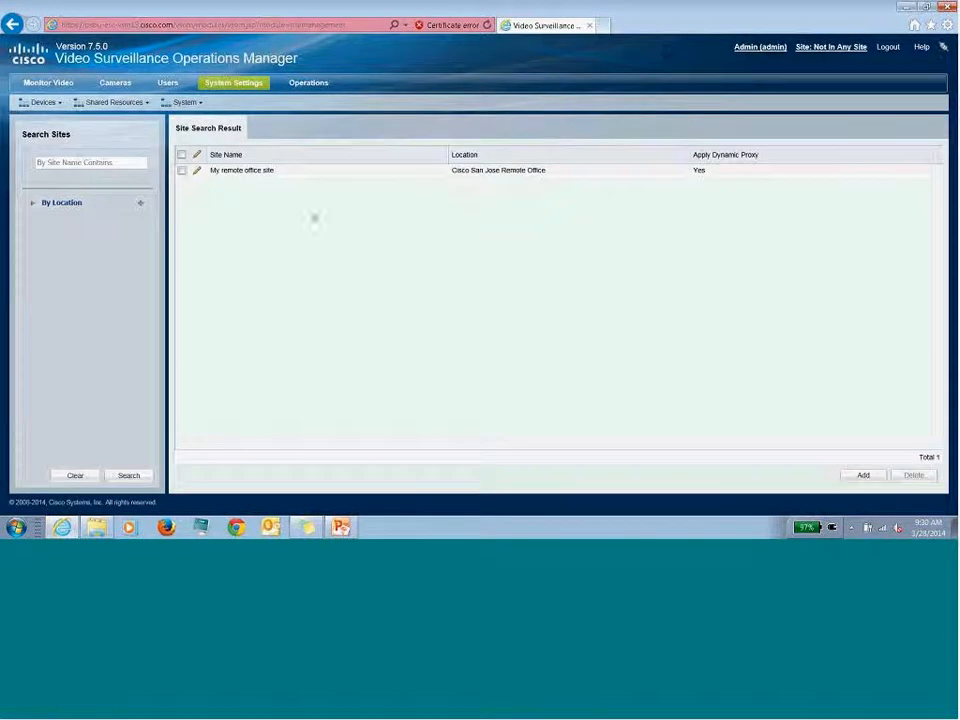
pyautogui.click(505, 174)
# - Start a new site named 'test' with Remote Office as its root location
pyautogui.click(863, 475)
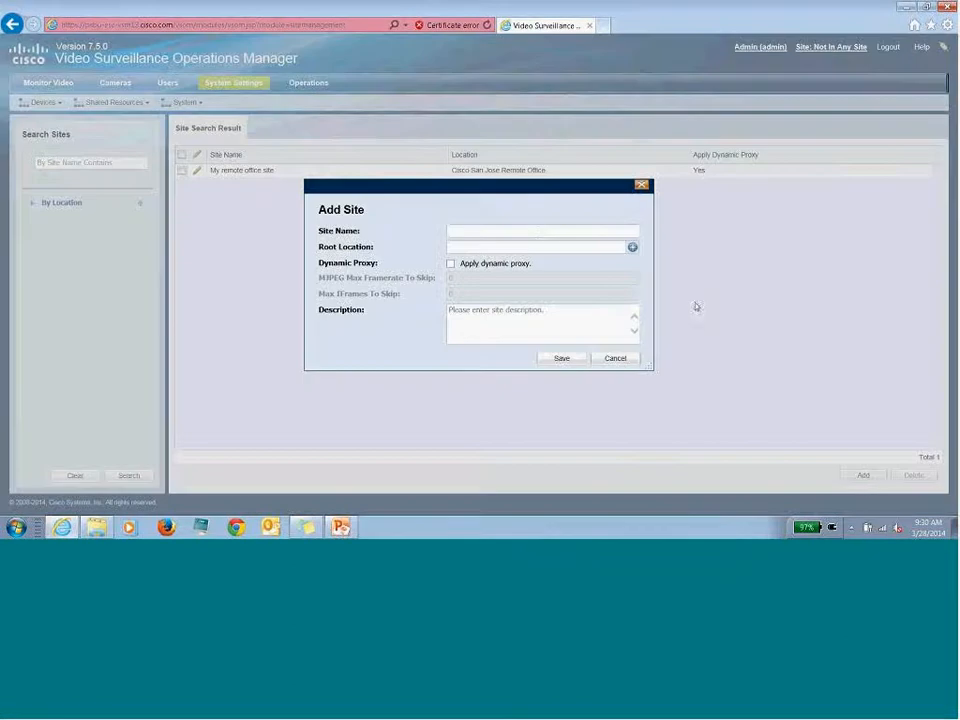
pyautogui.click(537, 231)
pyautogui.write('test')
pyautogui.click(632, 246)
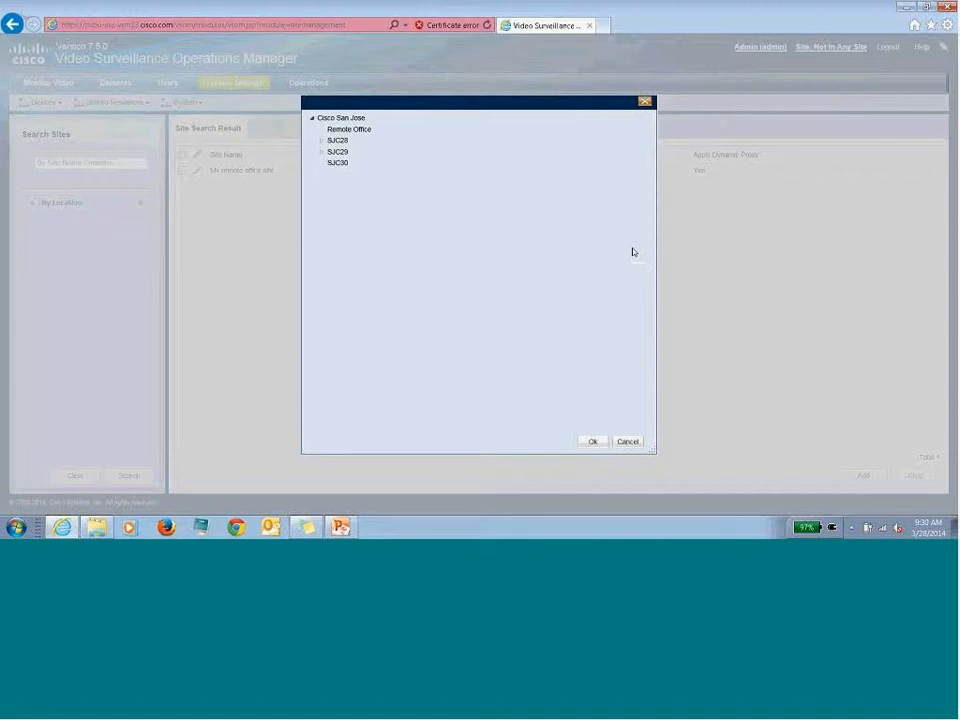
pyautogui.click(362, 130)
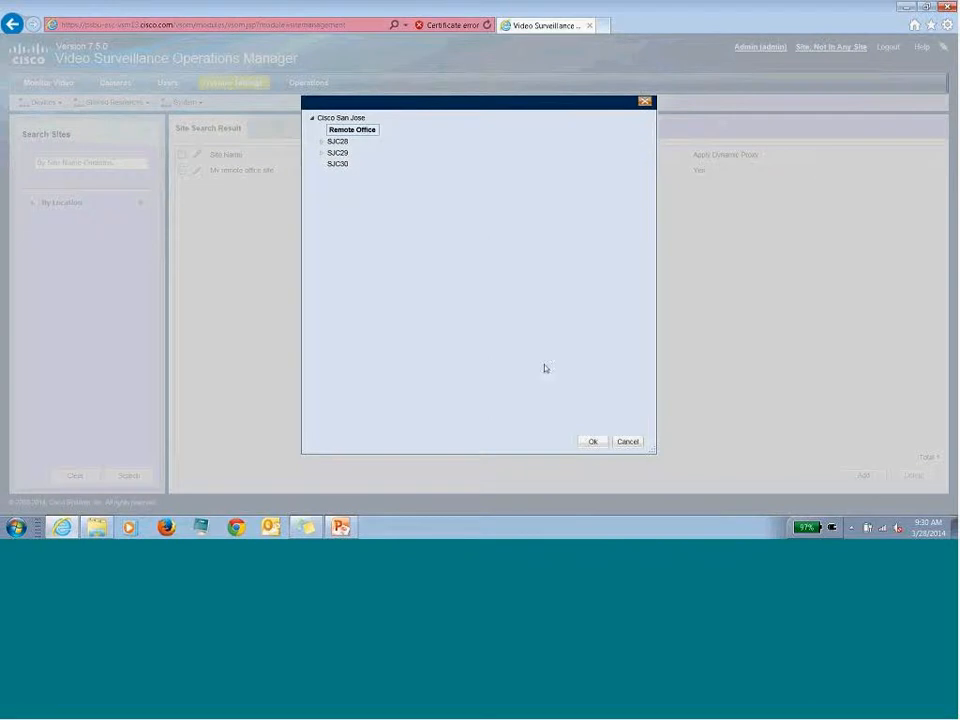
pyautogui.click(592, 441)
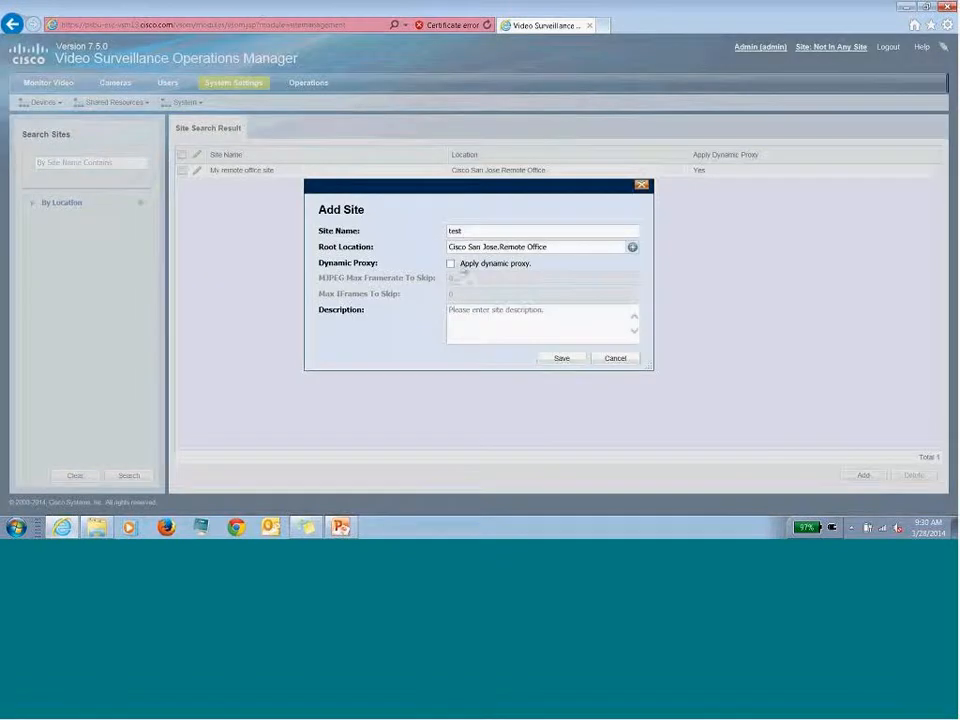
# - Enable dynamic proxy with Max IFrames To Skip 2, then cancel the site unsaved
pyautogui.click(450, 263)
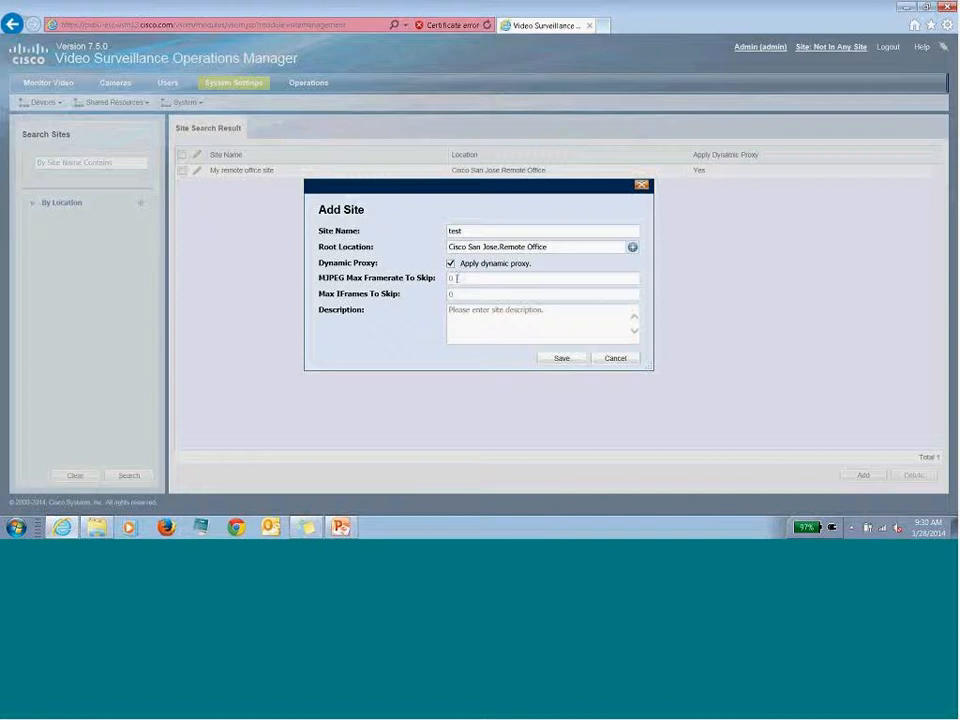
pyautogui.click(457, 278)
pyautogui.press('BackSpace')
pyautogui.click(458, 295)
pyautogui.write('2')
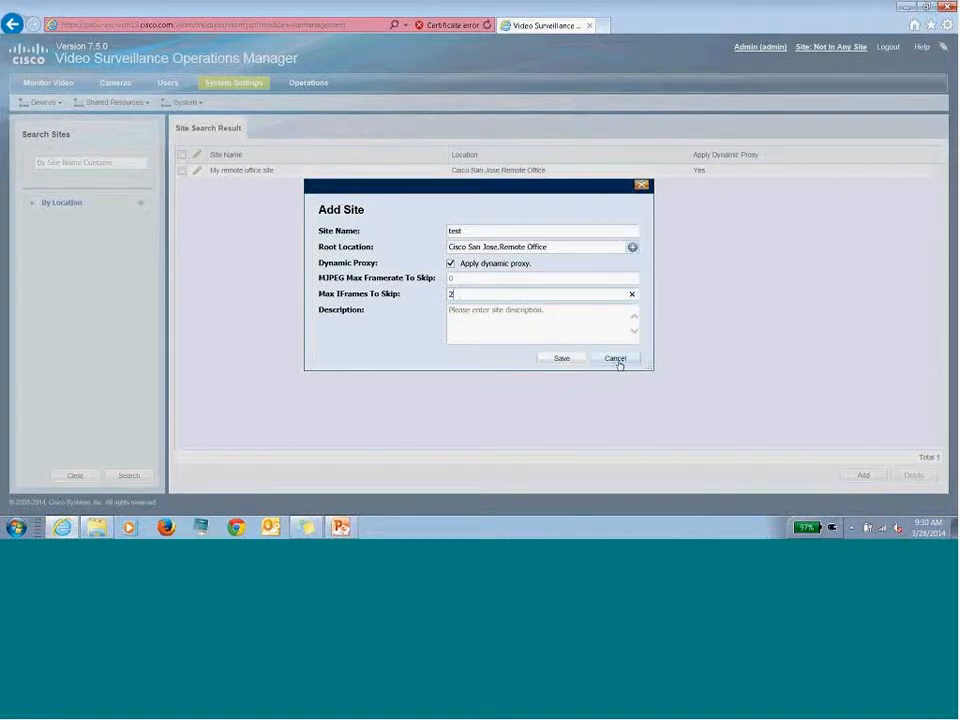
pyautogui.click(619, 364)
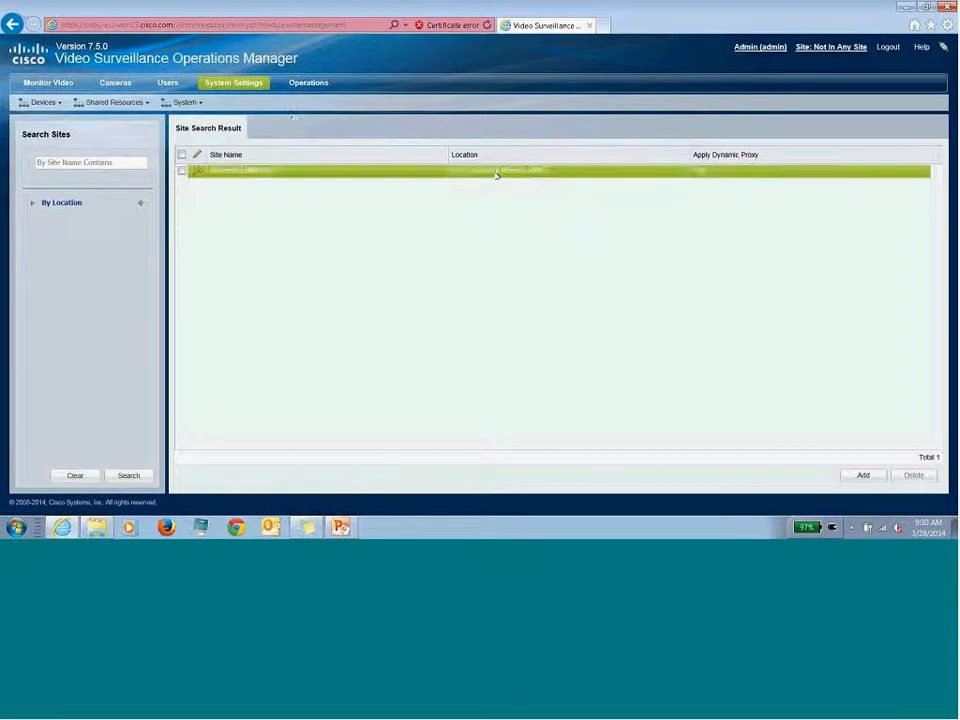
# - Select the Remote MFG-MSP2U VSMS server and open its Media Server advanced settings
pyautogui.click(242, 85)
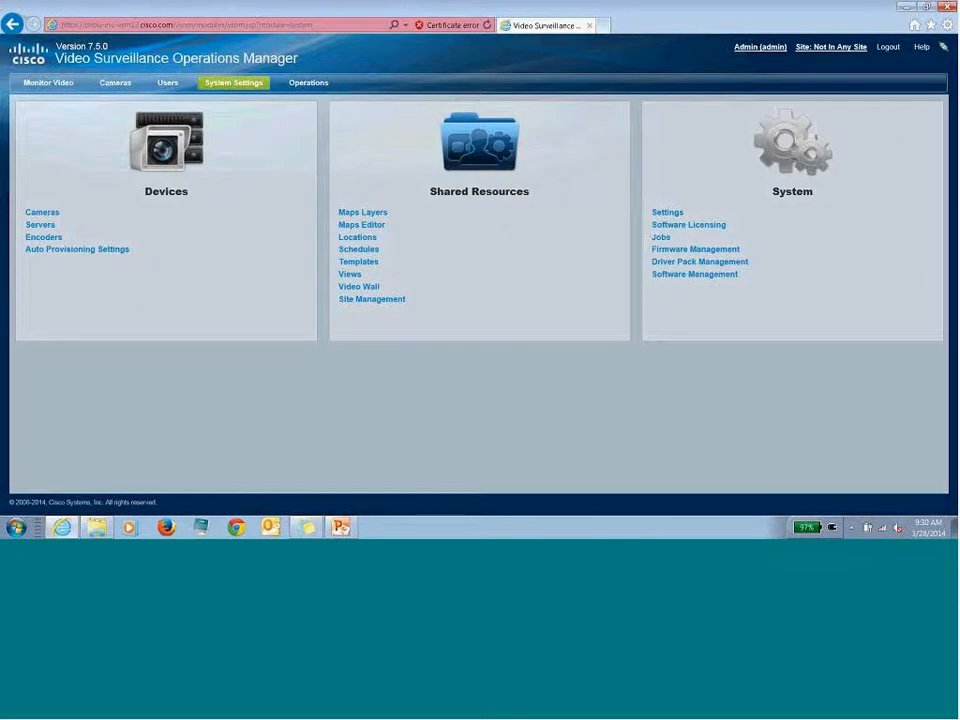
pyautogui.click(40, 228)
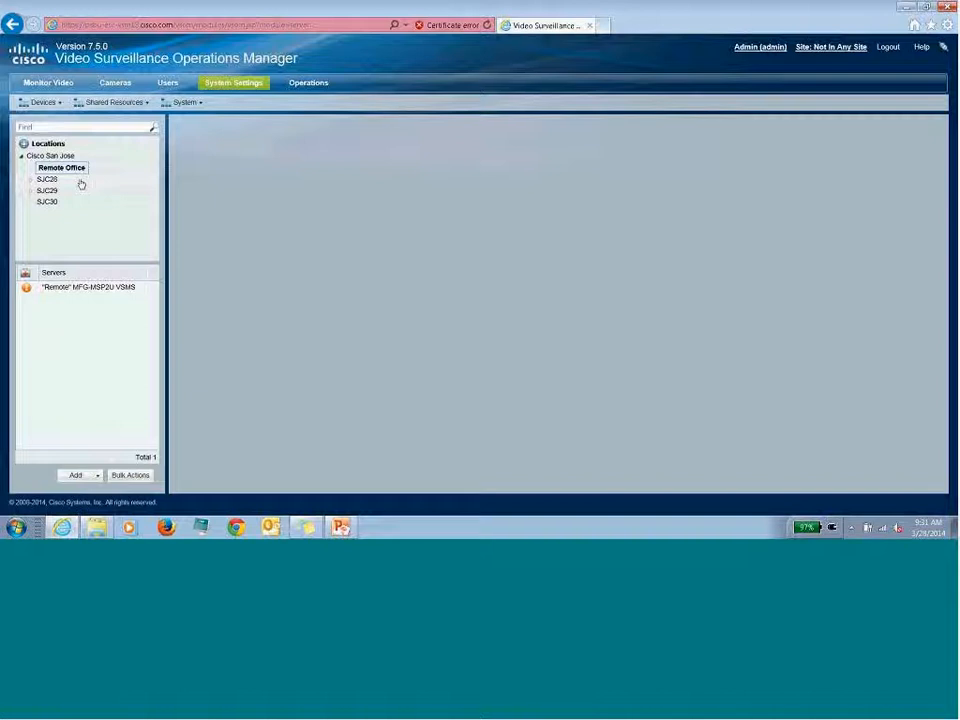
pyautogui.click(92, 289)
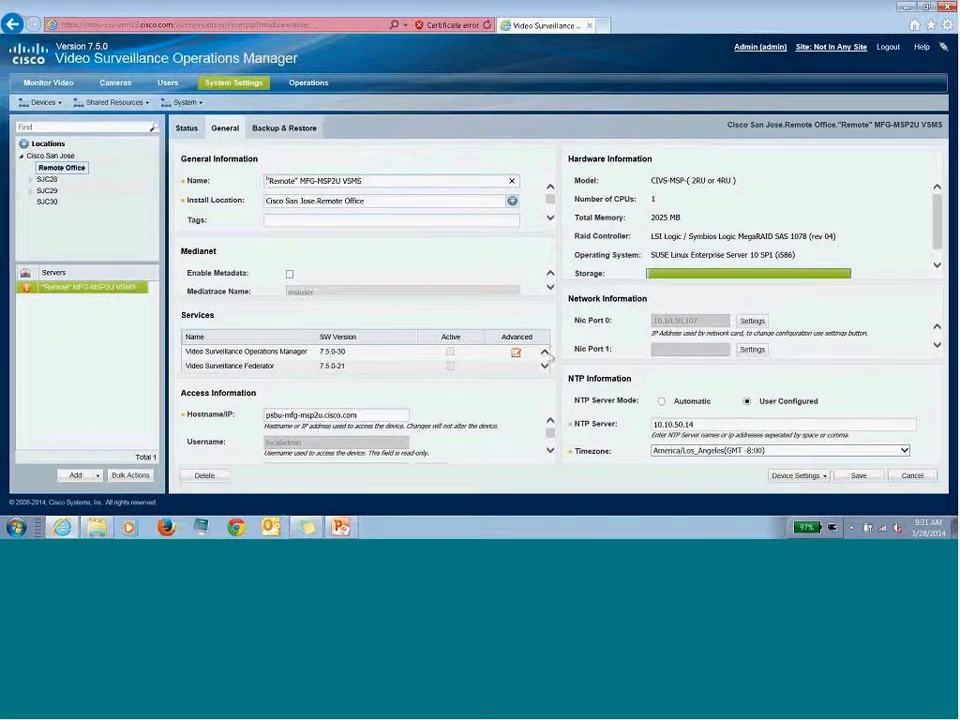
pyautogui.click(545, 366)
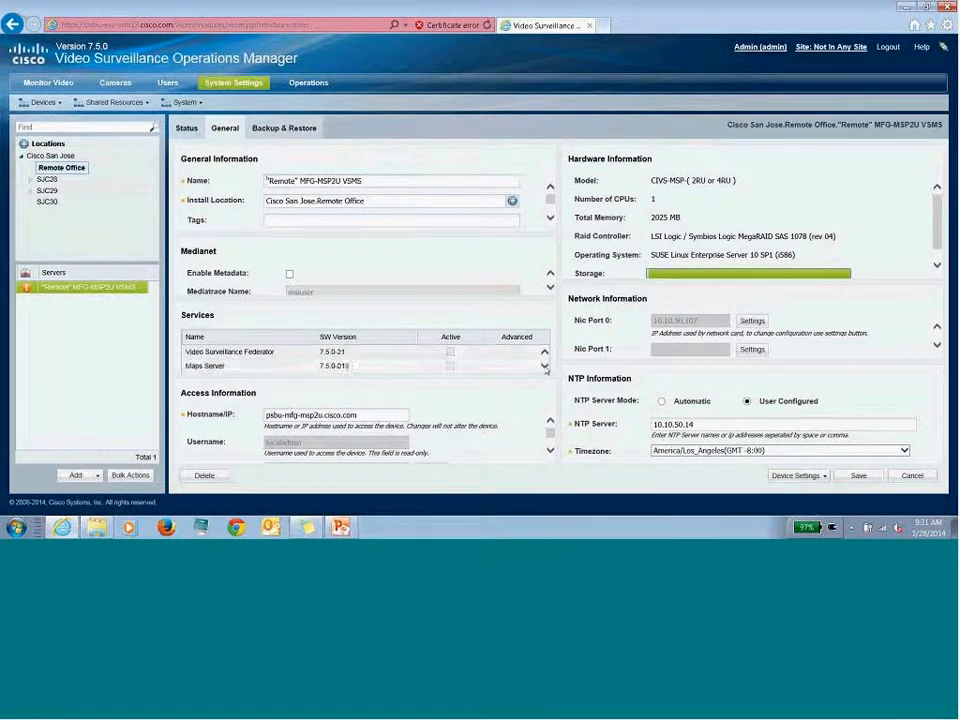
pyautogui.click(545, 366)
pyautogui.click(545, 366)
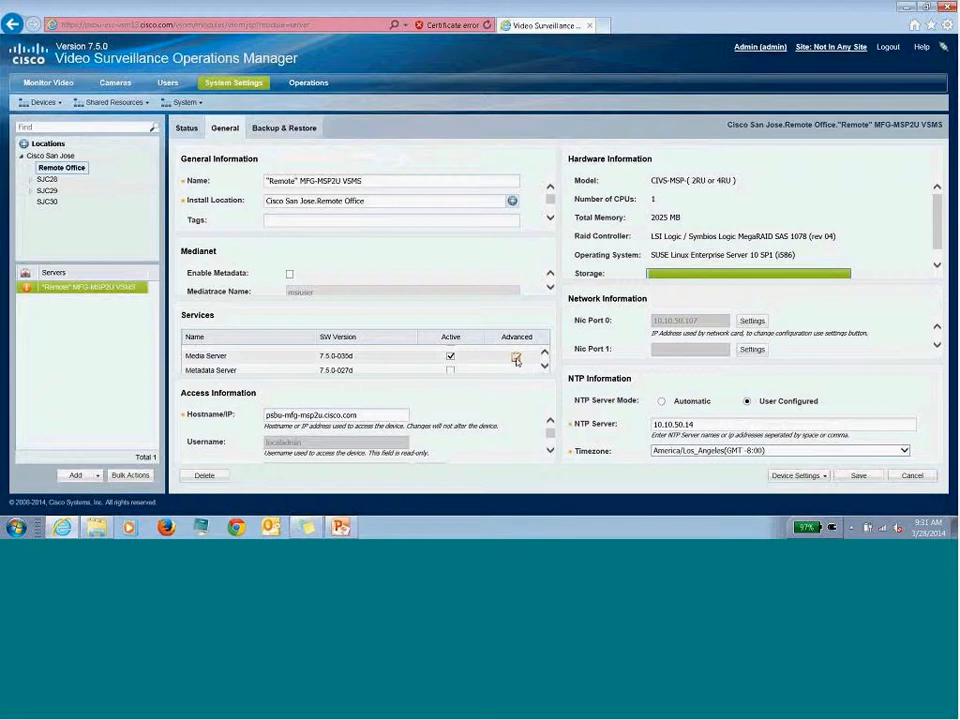
pyautogui.click(516, 358)
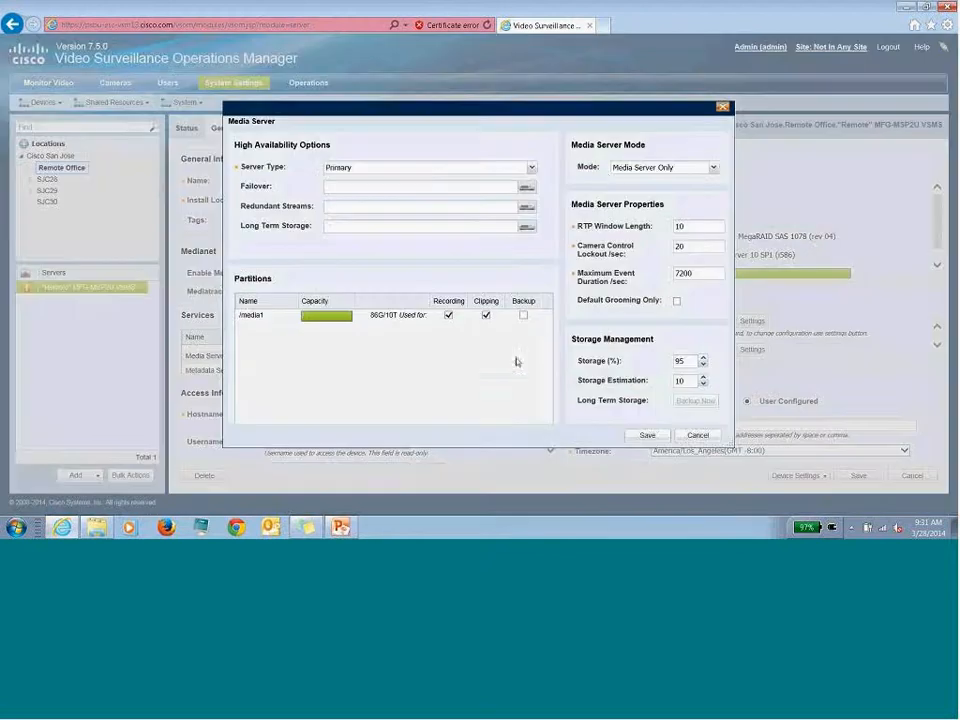
# - Keep Media Server Only mode, close the dialog unchanged, and return to System Settings
pyautogui.click(713, 168)
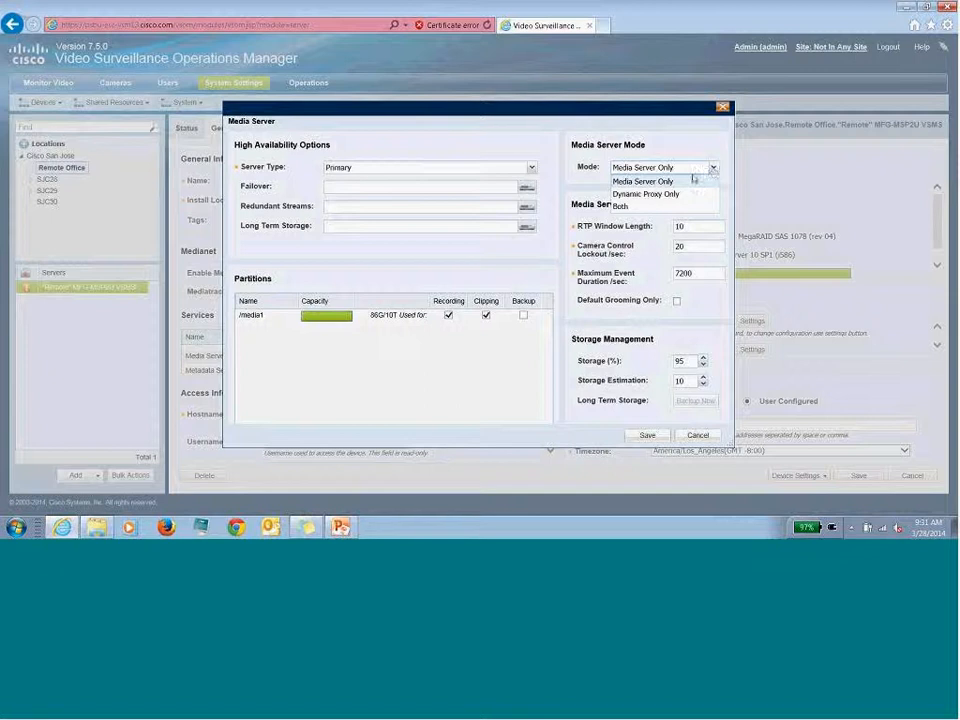
pyautogui.click(686, 181)
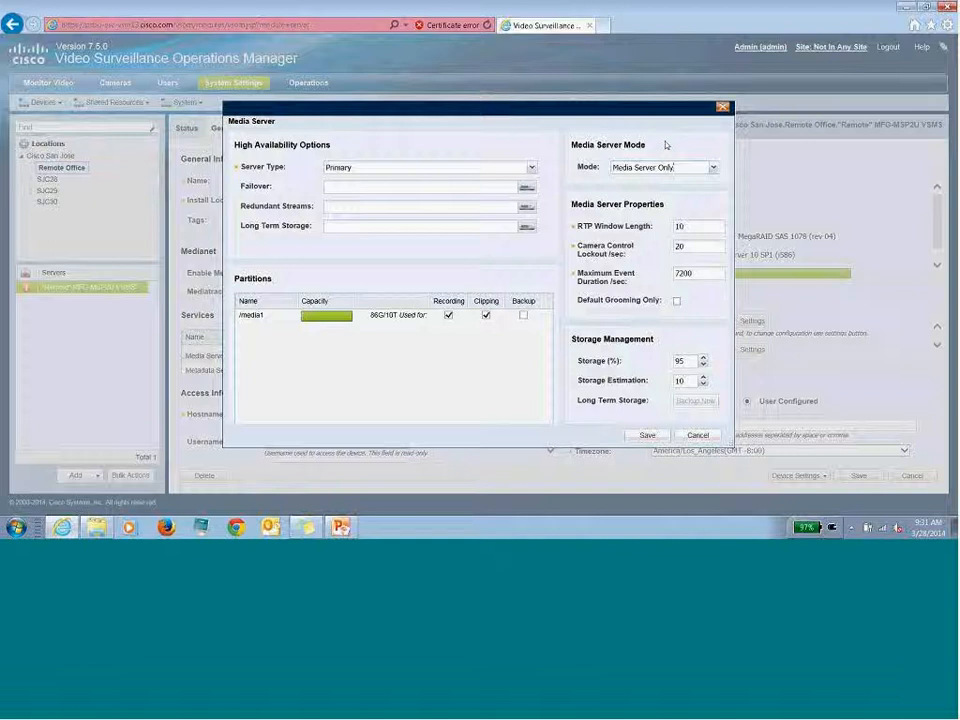
pyautogui.click(723, 108)
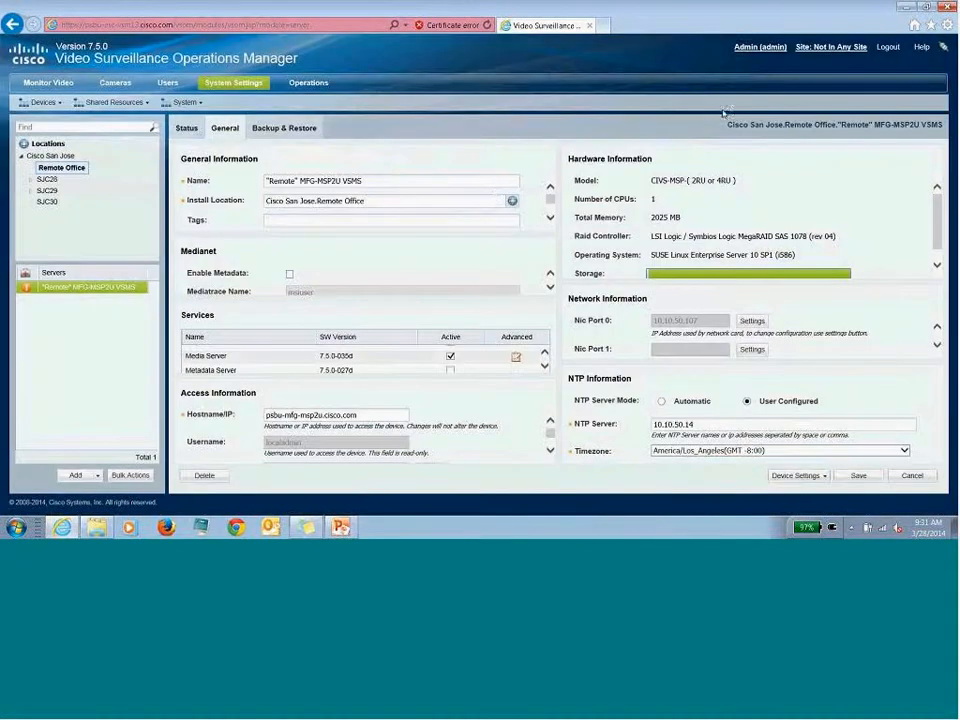
pyautogui.click(250, 88)
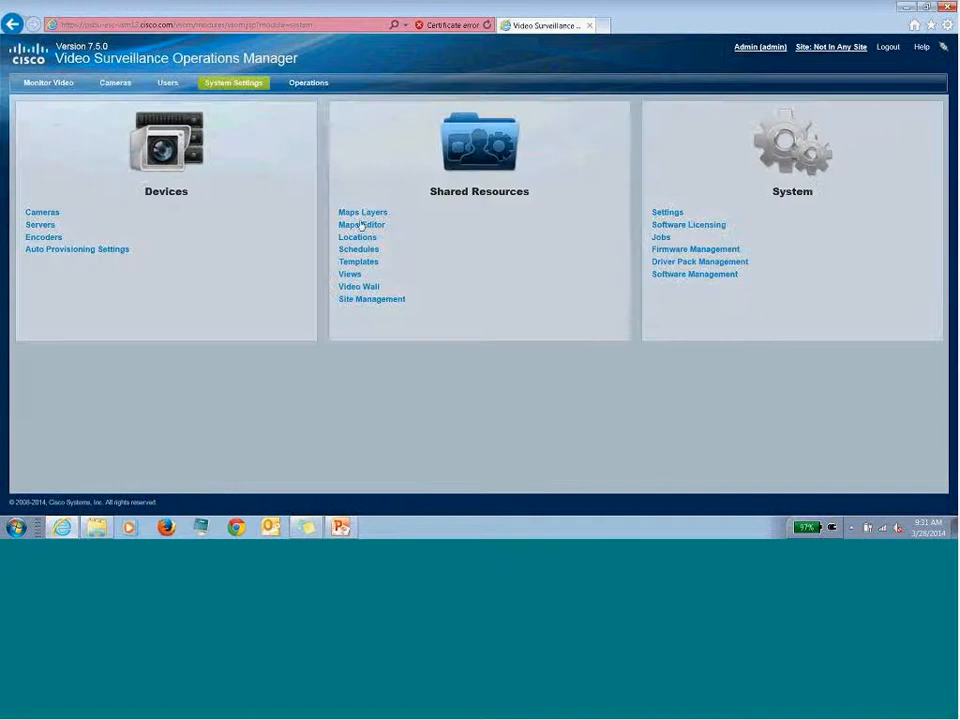
# - Select server ESC-UCS2U-01 VSMS + DP at SJC28 and scroll its services to Media Server
pyautogui.click(45, 227)
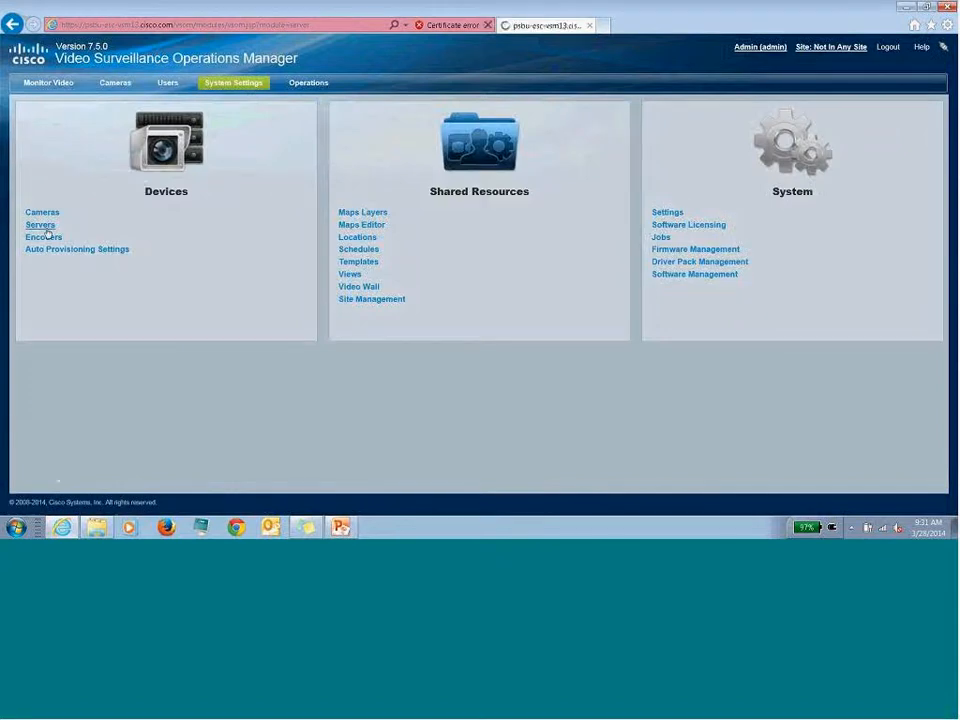
pyautogui.click(48, 179)
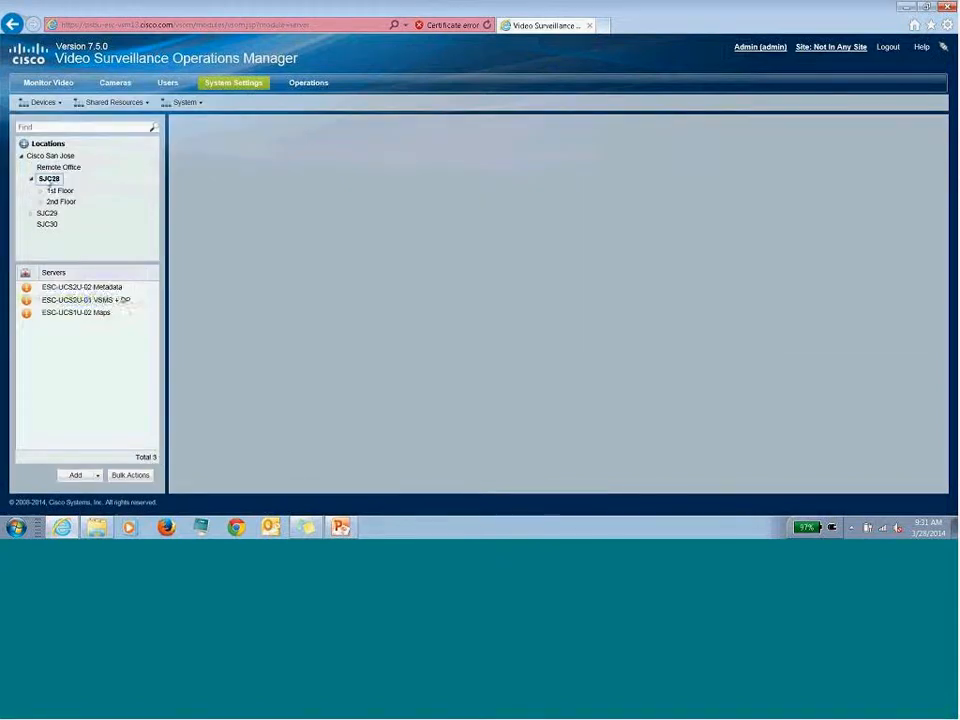
pyautogui.click(91, 300)
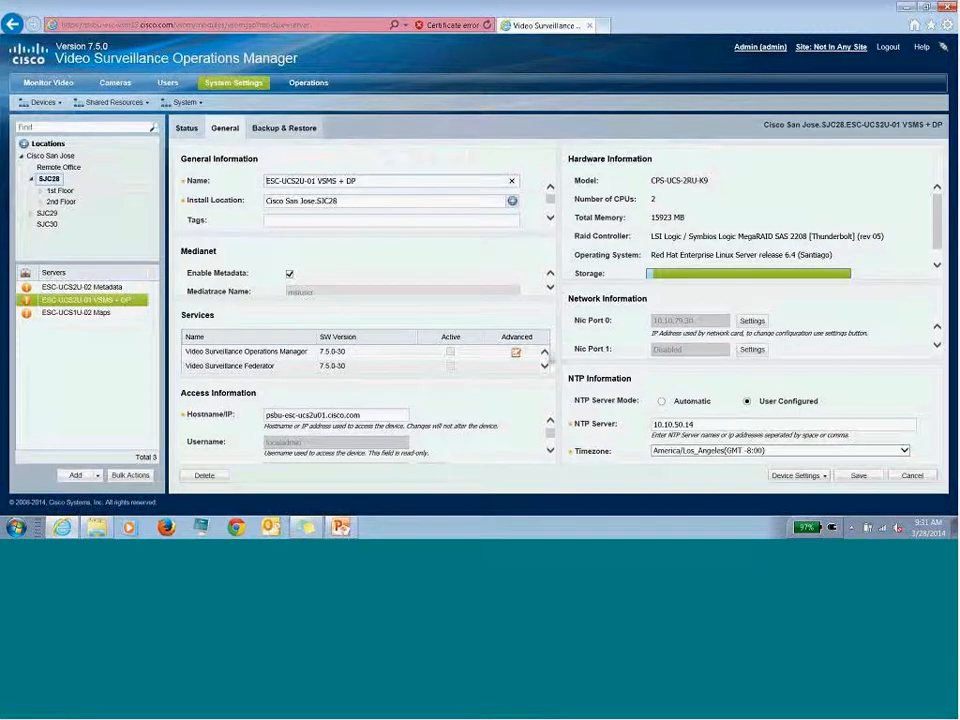
pyautogui.click(545, 368)
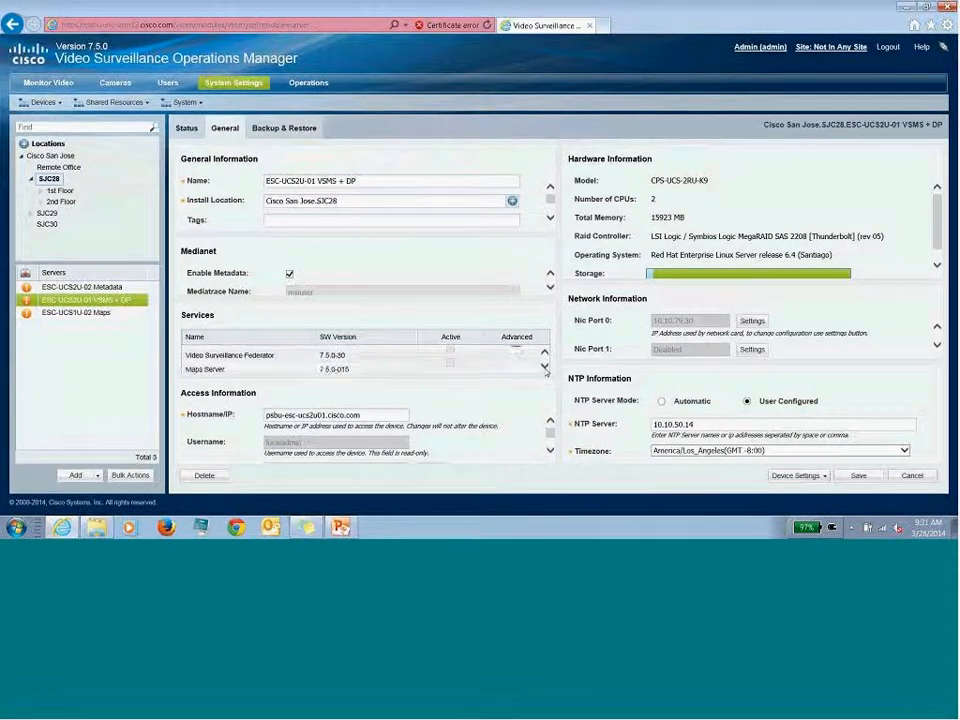
pyautogui.click(545, 368)
pyautogui.click(545, 368)
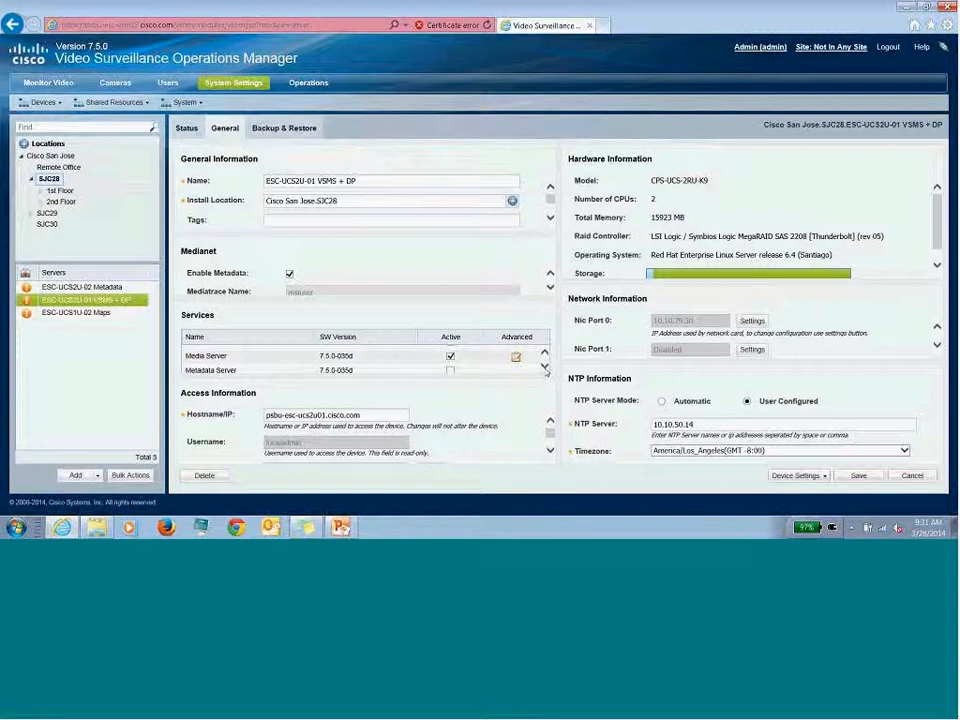
pyautogui.click(516, 357)
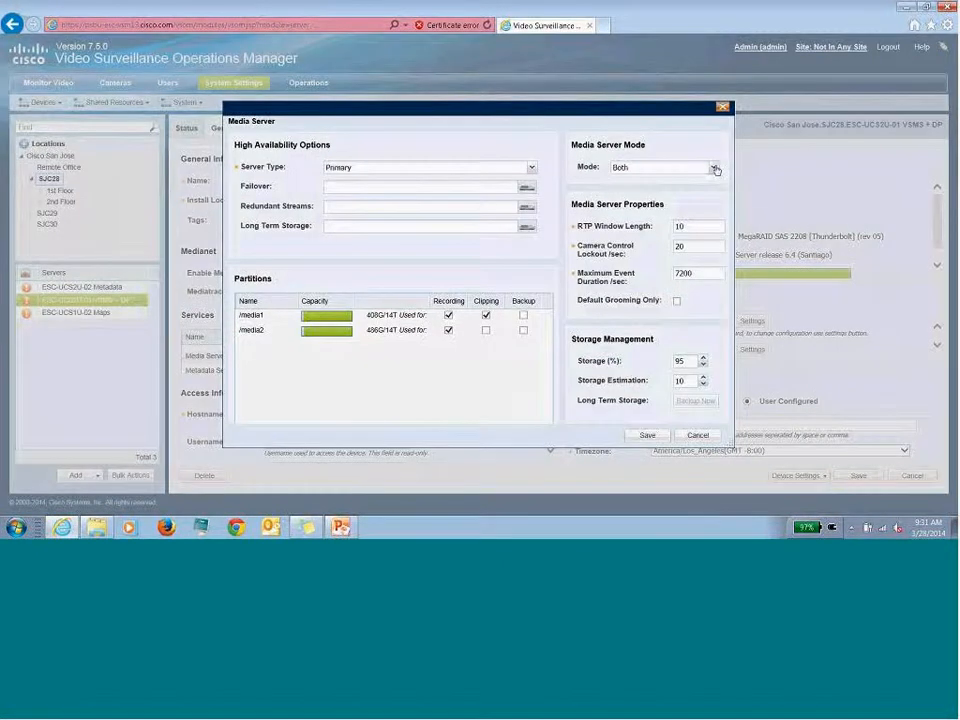
pyautogui.click(714, 168)
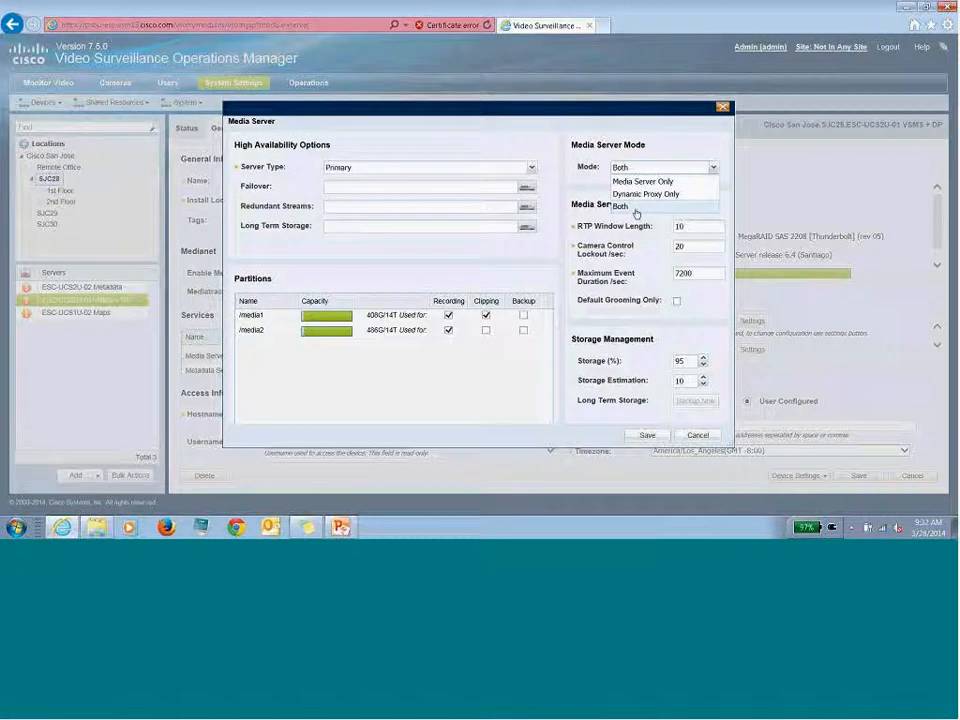
pyautogui.click(635, 208)
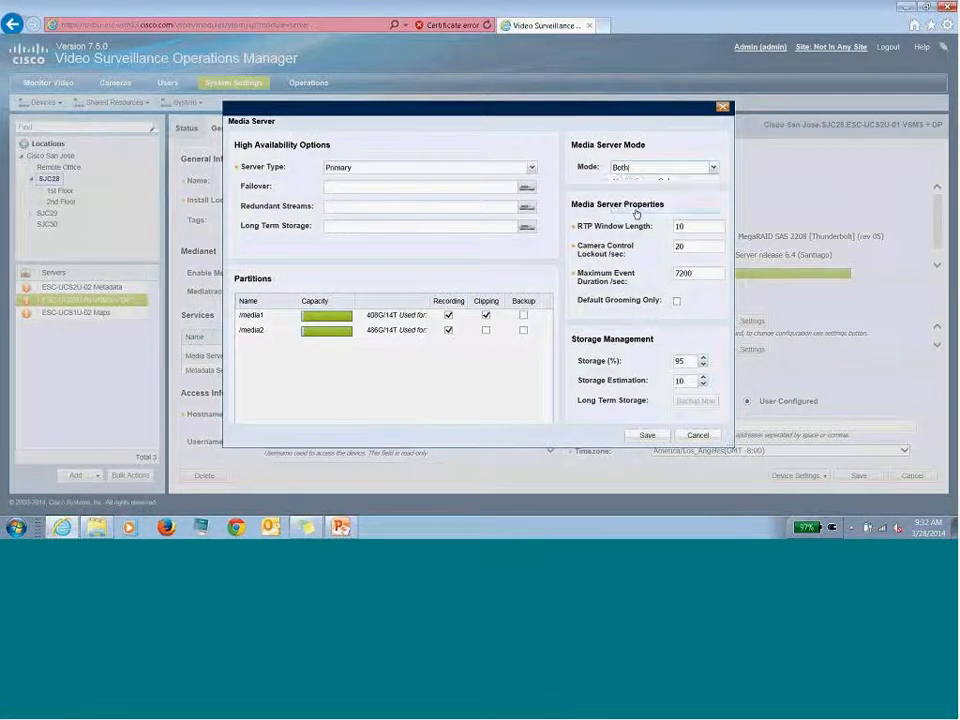
pyautogui.click(724, 108)
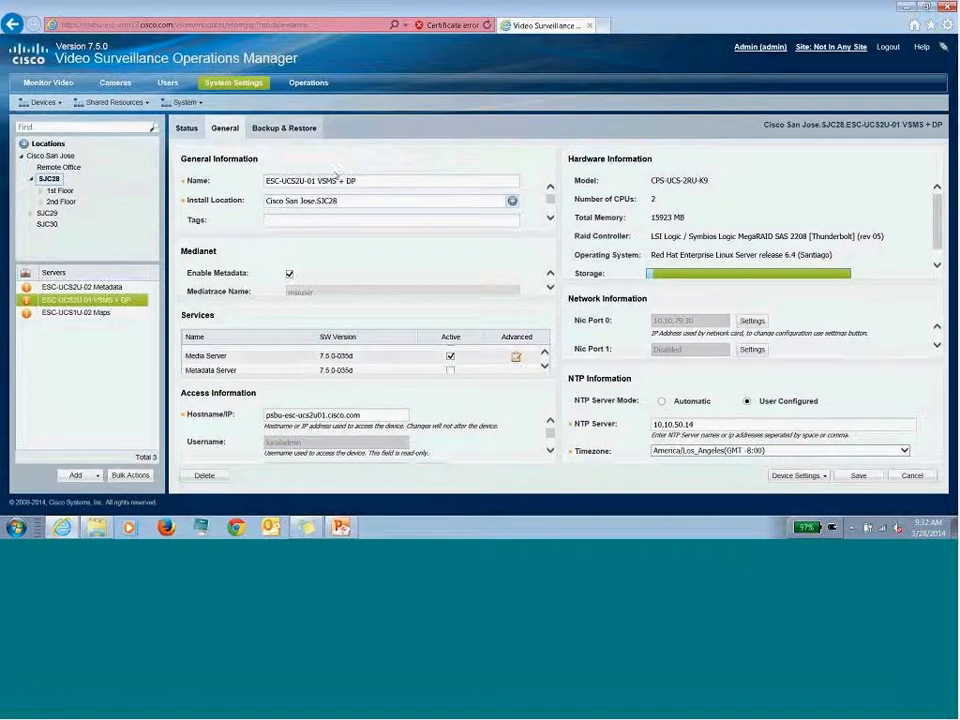
# - Open Monitor Video and dismiss the login-site choice, staying at Not In Any Site
pyautogui.click(44, 87)
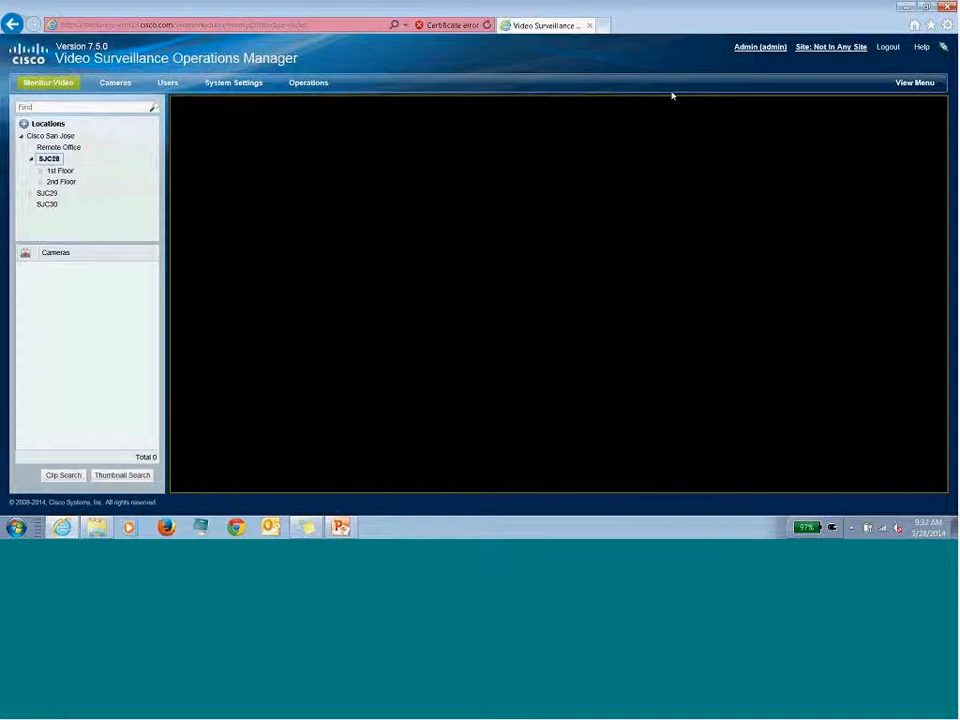
pyautogui.click(825, 48)
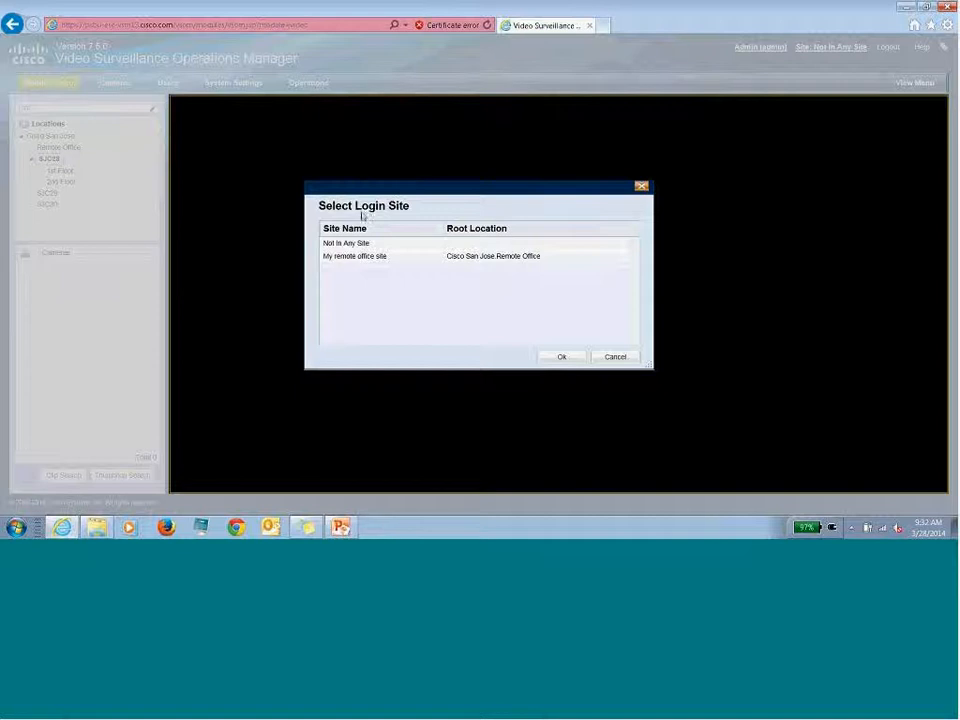
pyautogui.moveTo(426, 188); pyautogui.dragTo(435, 176)
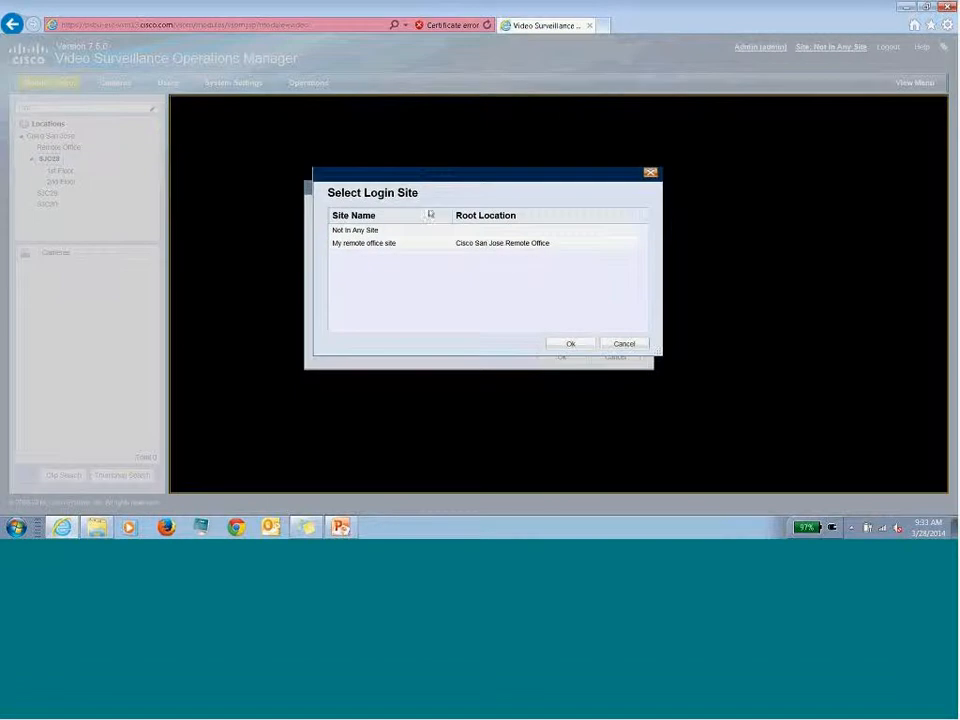
pyautogui.click(476, 230)
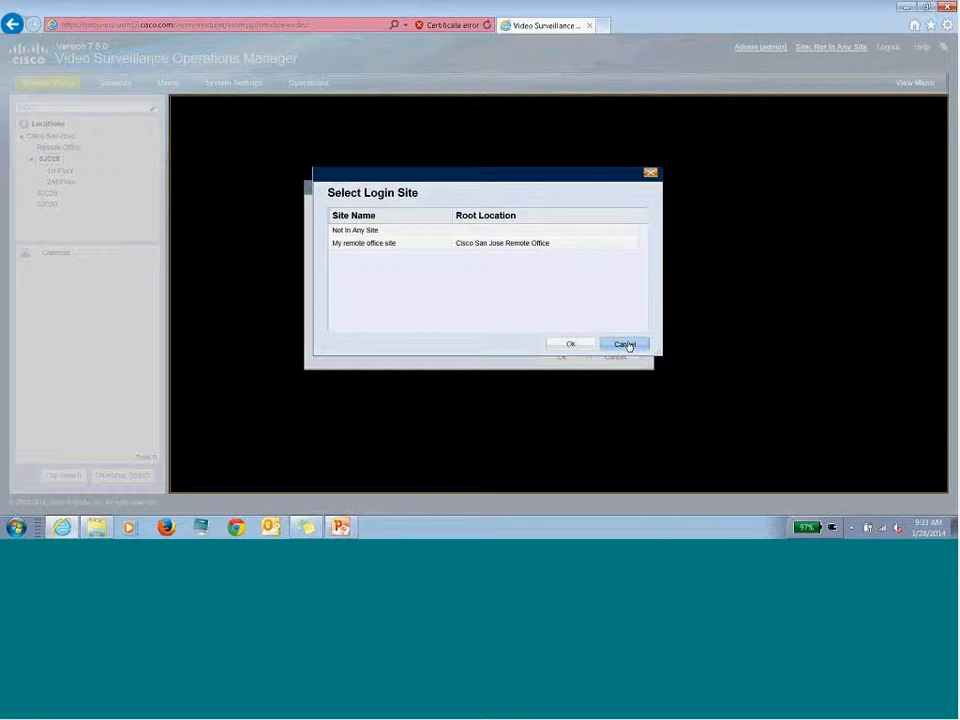
pyautogui.click(565, 357)
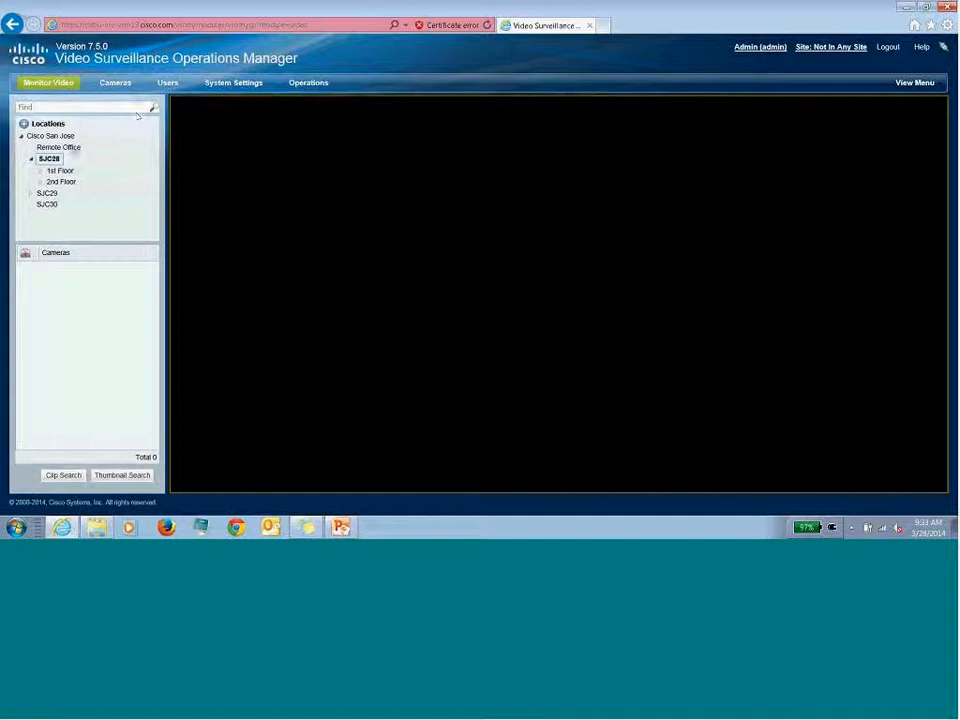
# - Play Remote Office camera Remote 5011 live, then bring up the login-site selection
pyautogui.click(73, 148)
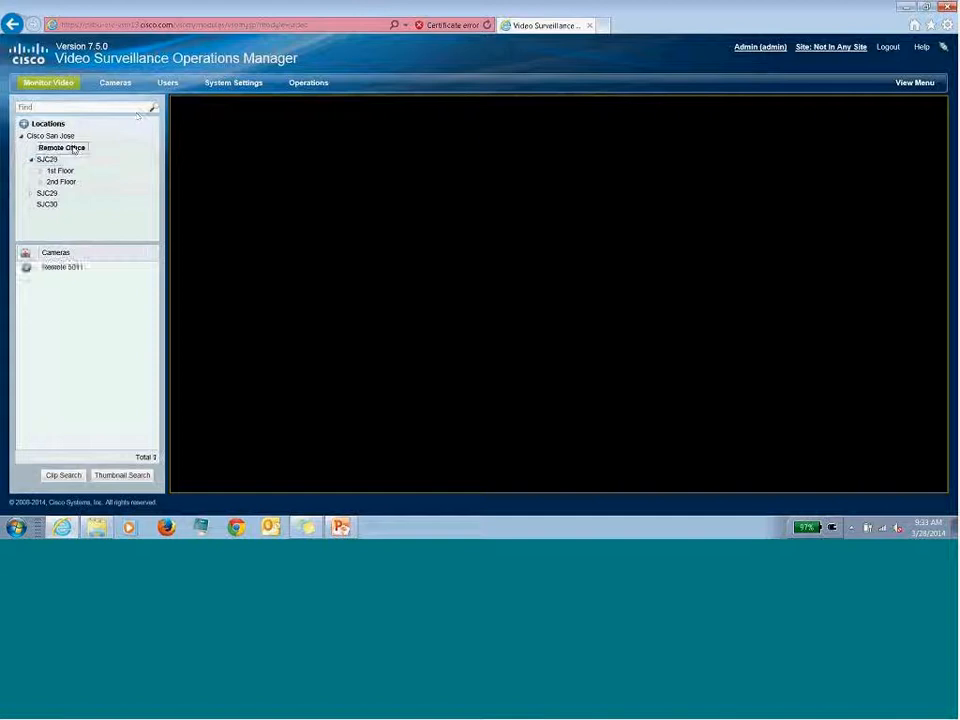
pyautogui.doubleClick(73, 270)
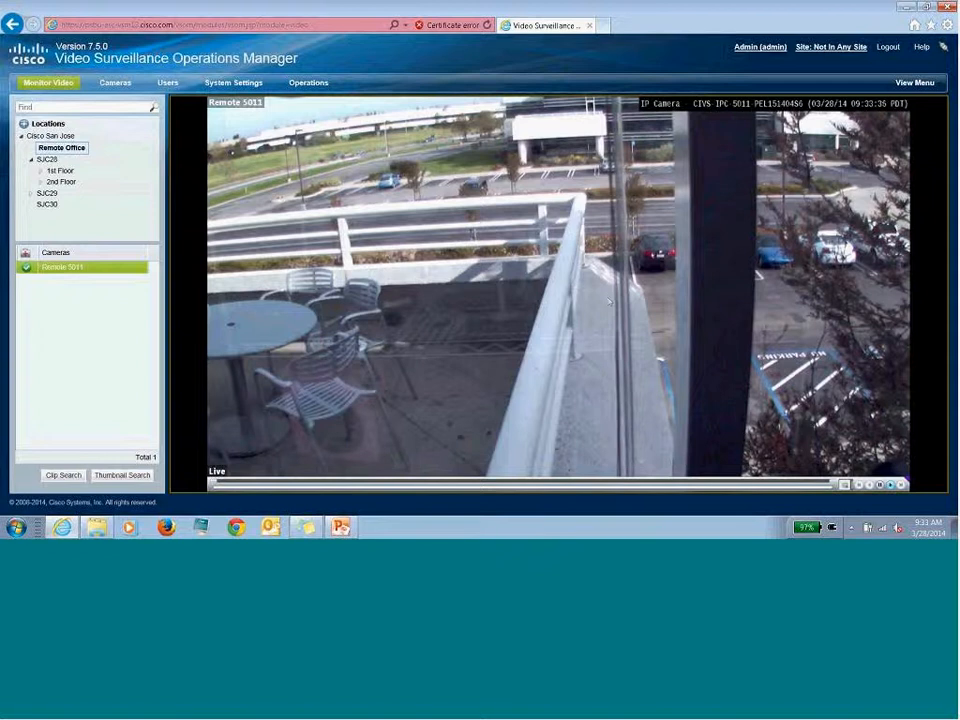
pyautogui.click(834, 47)
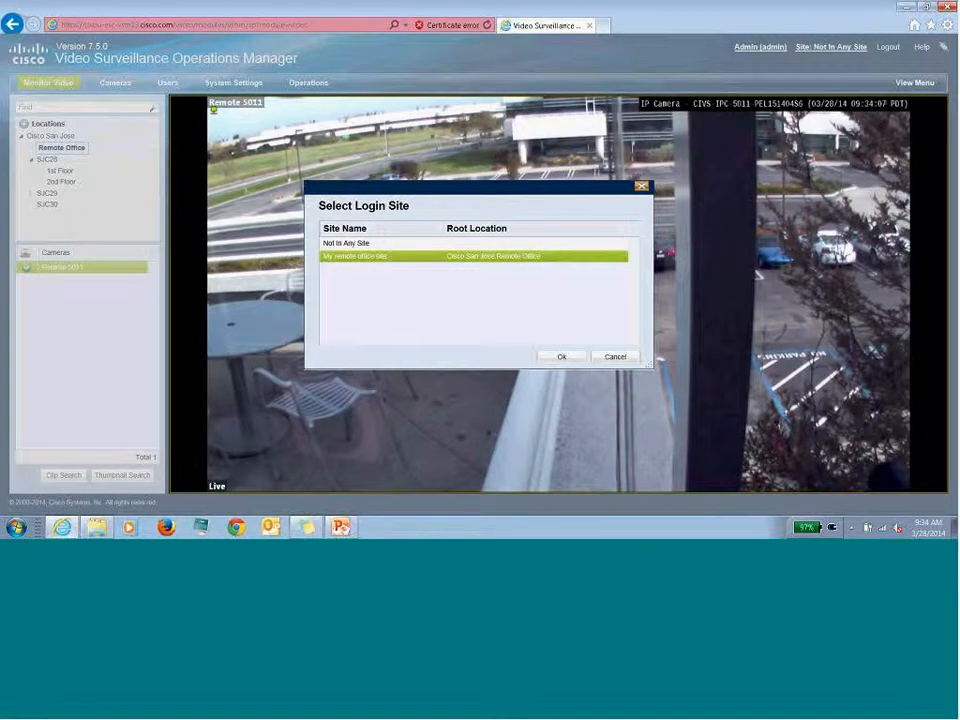
# - Log into My remote office site, play Lab 108's Scooby Doo 2, then Remote 5011 live
pyautogui.click(562, 357)
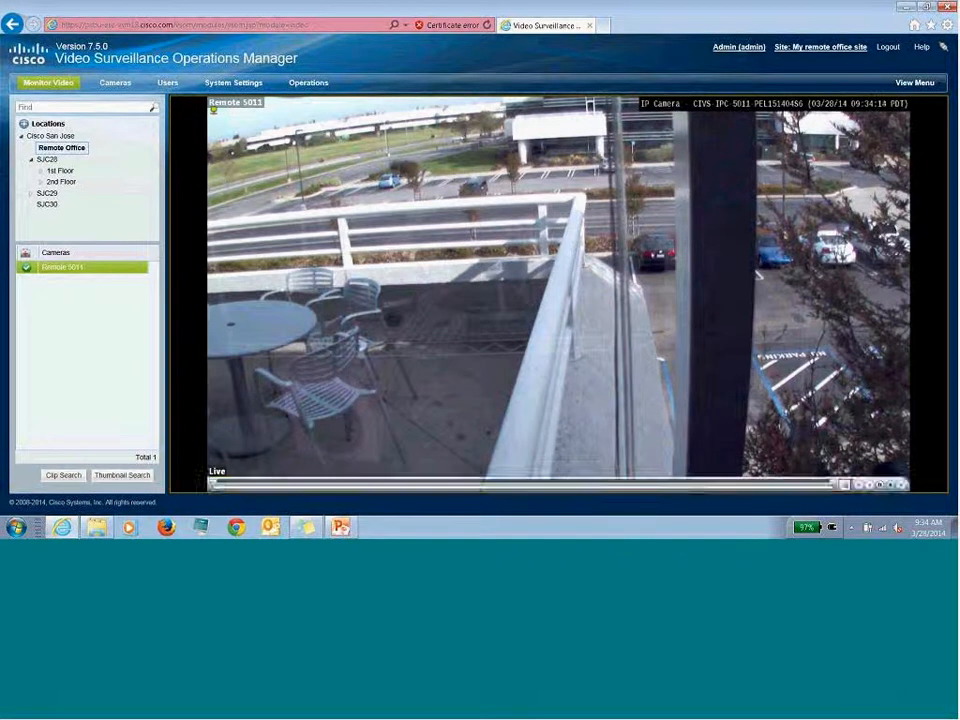
pyautogui.click(41, 170)
pyautogui.click(70, 181)
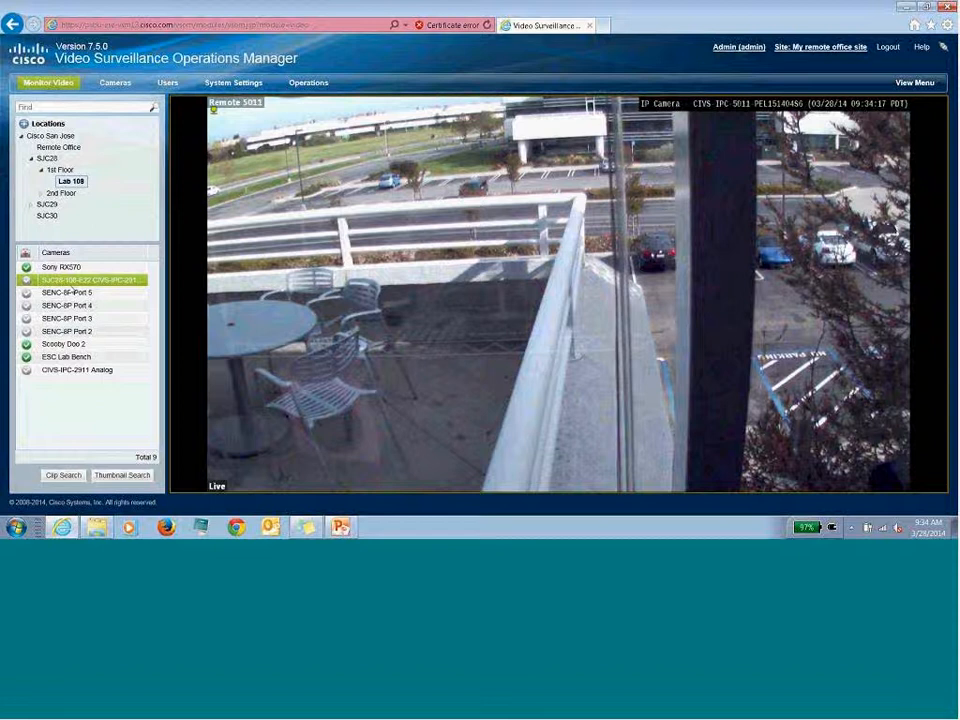
pyautogui.click(81, 344)
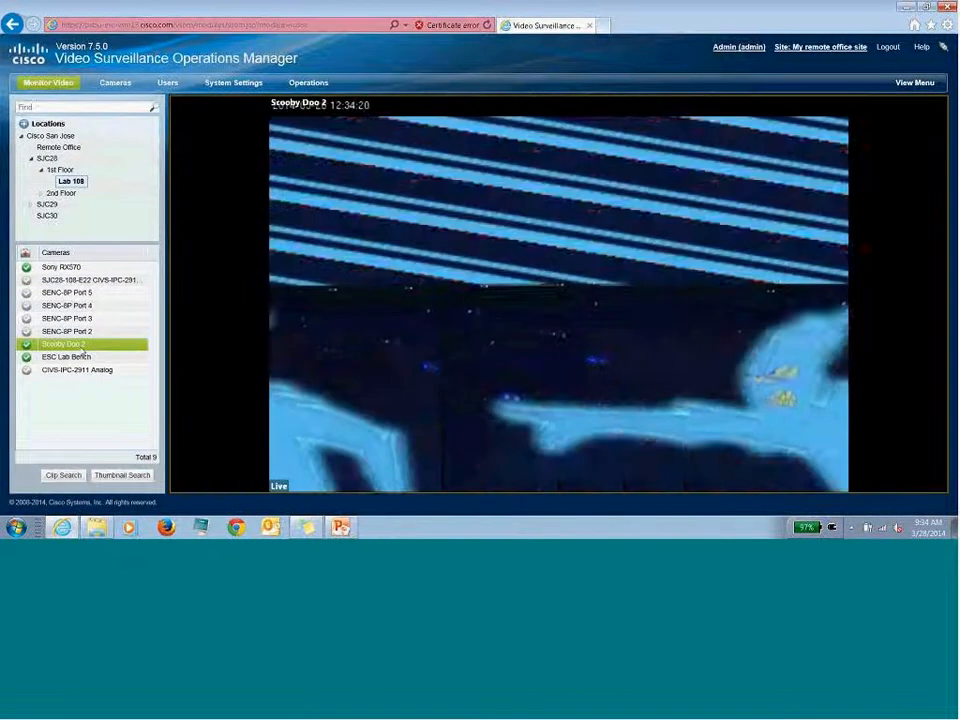
pyautogui.click(61, 147)
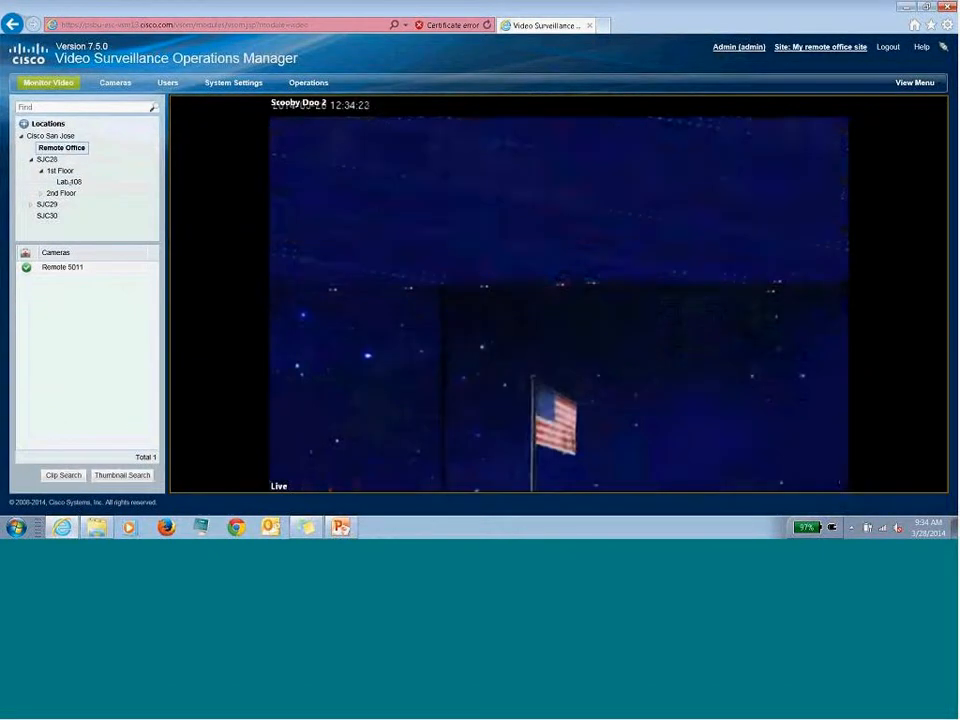
pyautogui.click(58, 268)
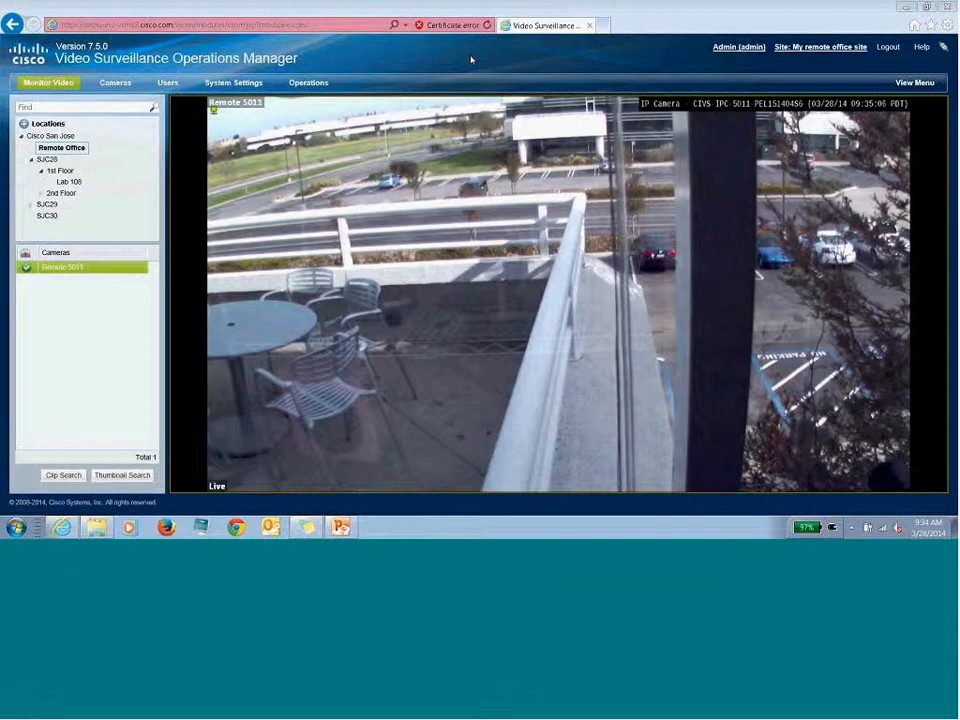
# - Present the Dynamic Proxy Questions slide full-screen in PowerPoint
pyautogui.moveTo(287, 365)
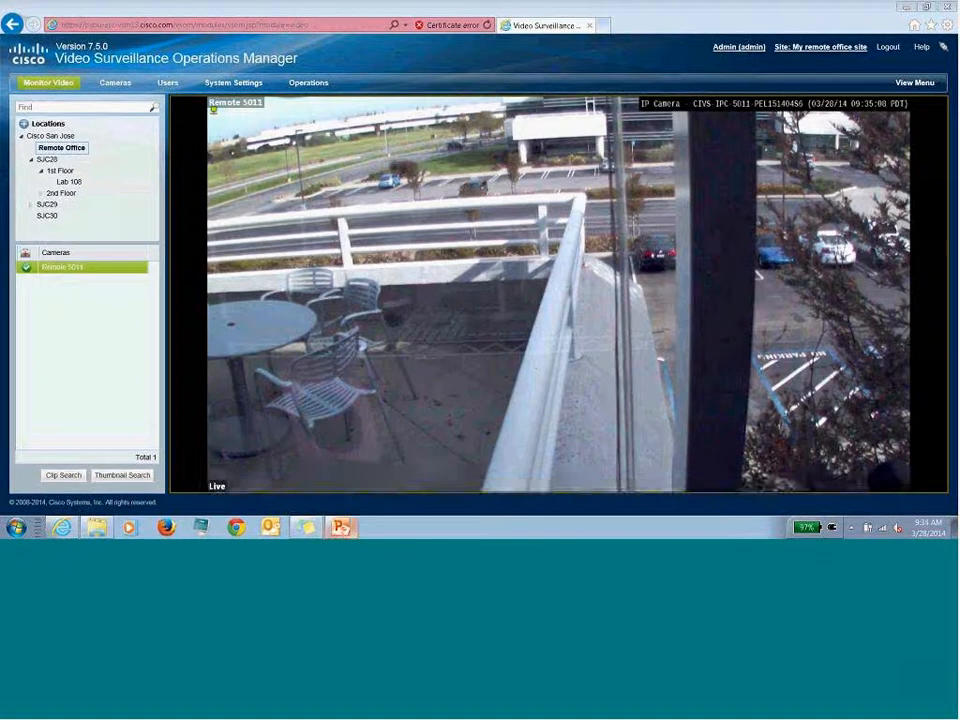
pyautogui.click(347, 527)
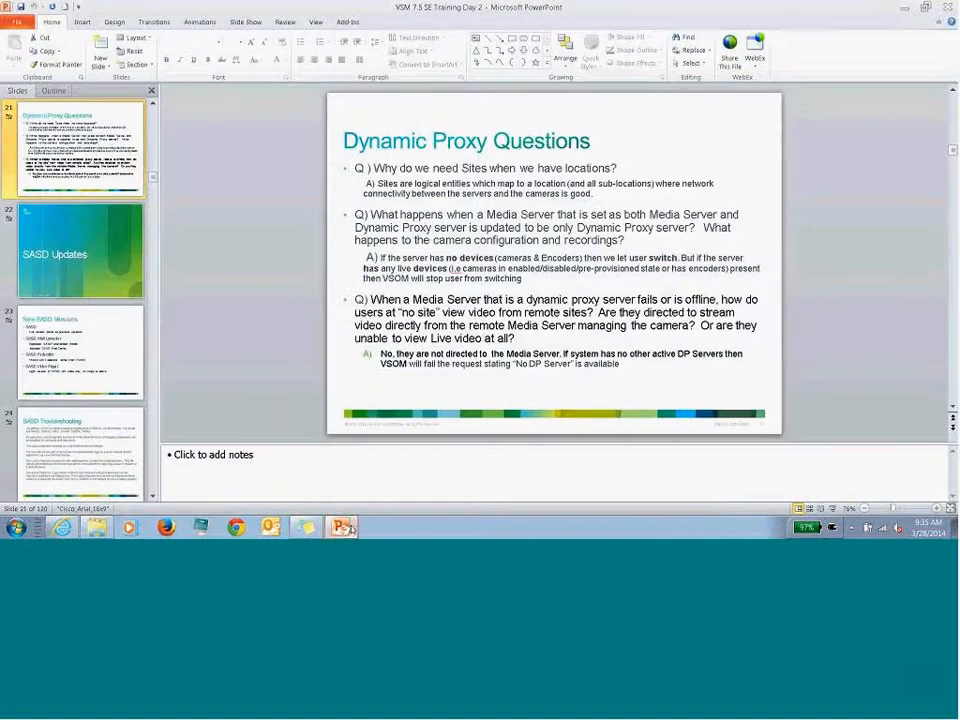
pyautogui.click(832, 509)
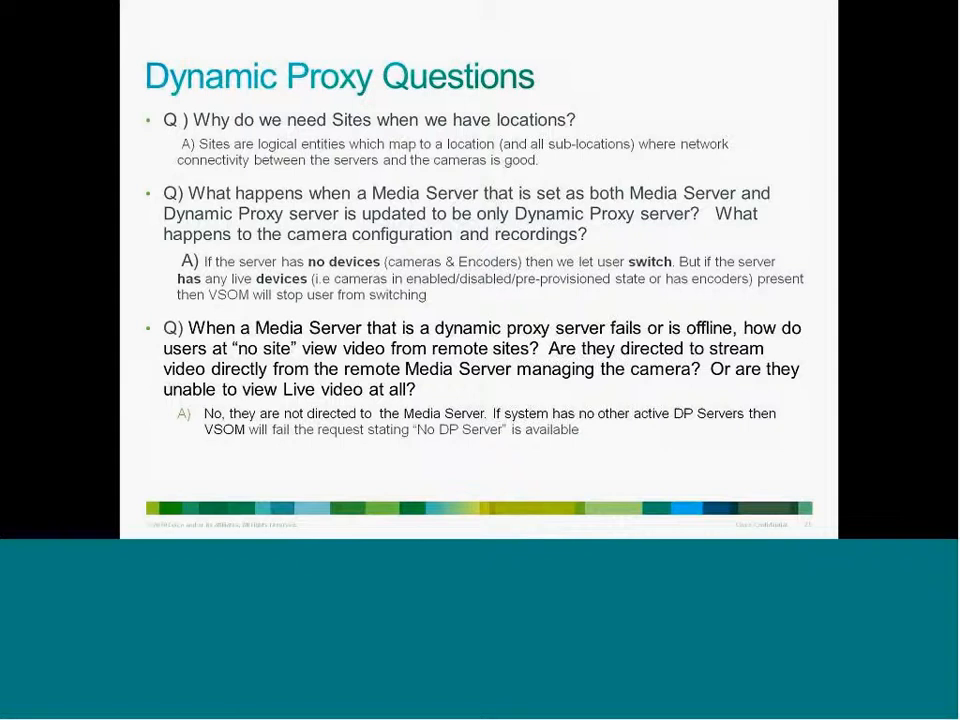